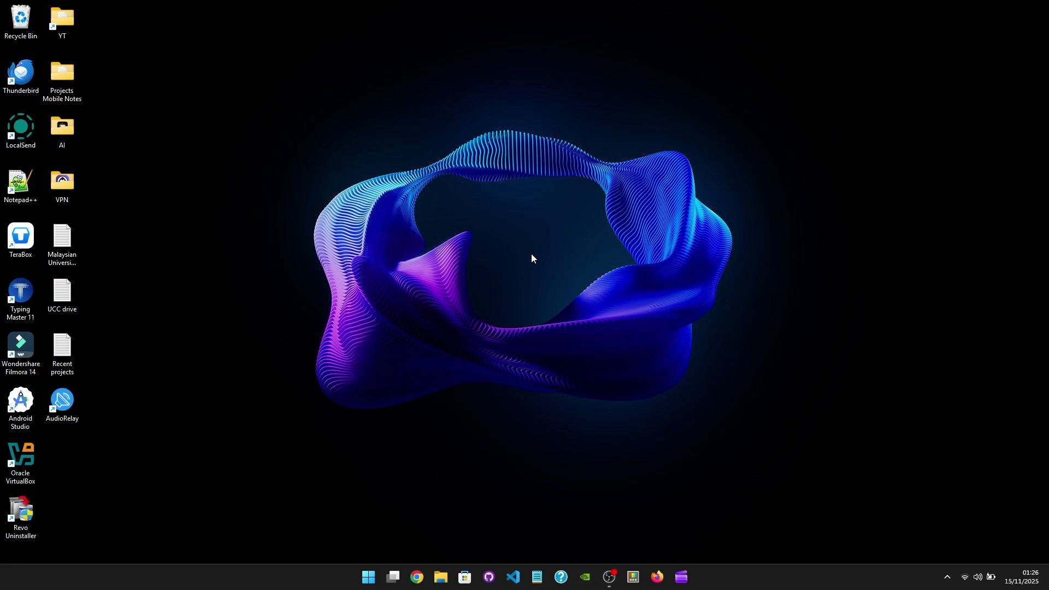
Step: Start the kali-linux-2025.2-virtualbox-amd64 virtual machine in Oracle VirtualBox and switch it to full-screen mode
double_click(16, 465)
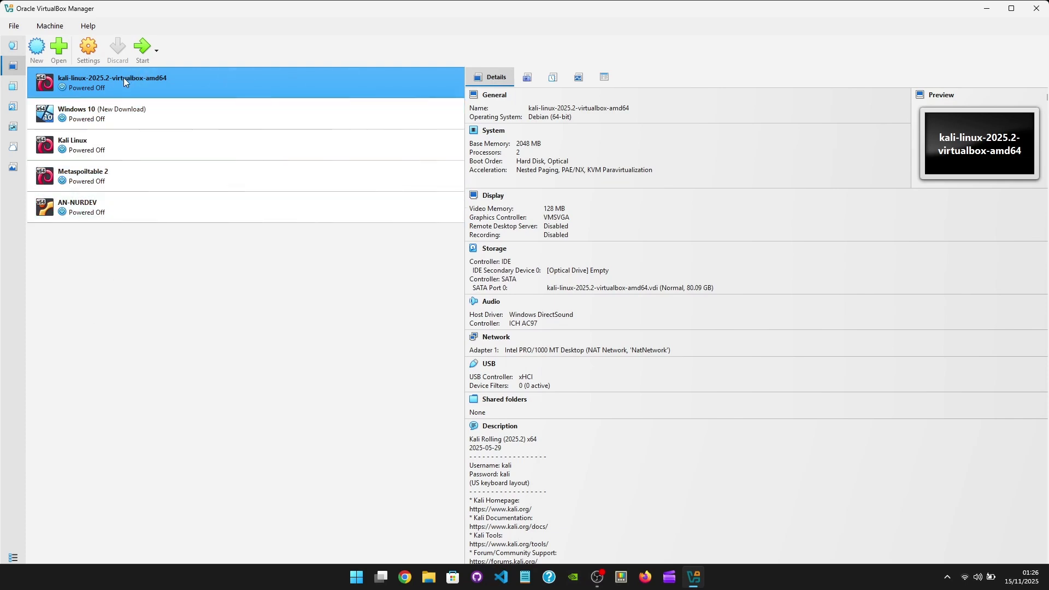
left_click(142, 53)
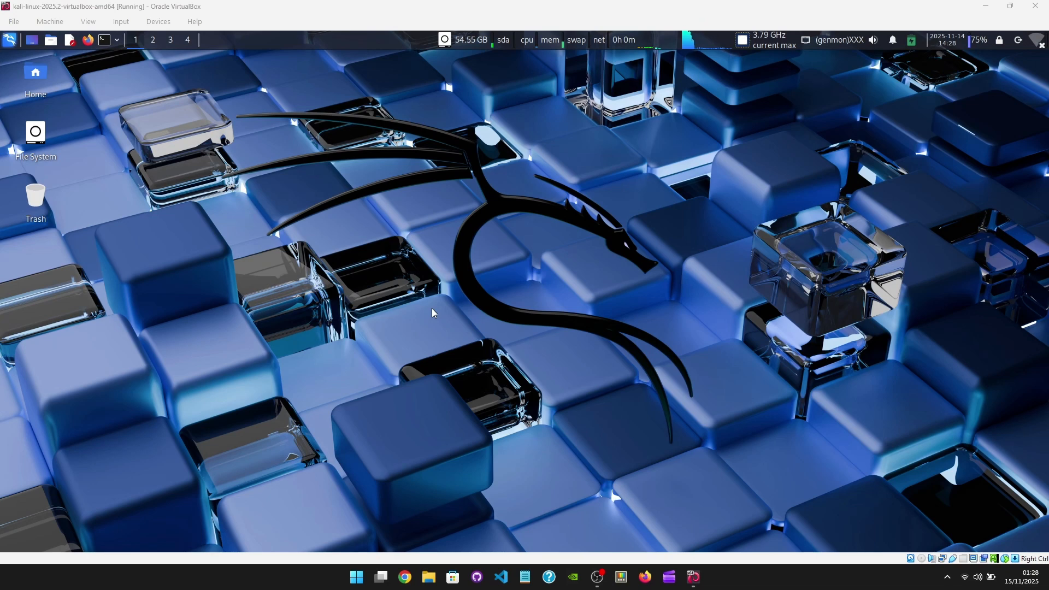
left_click(87, 23)
left_click(303, 170)
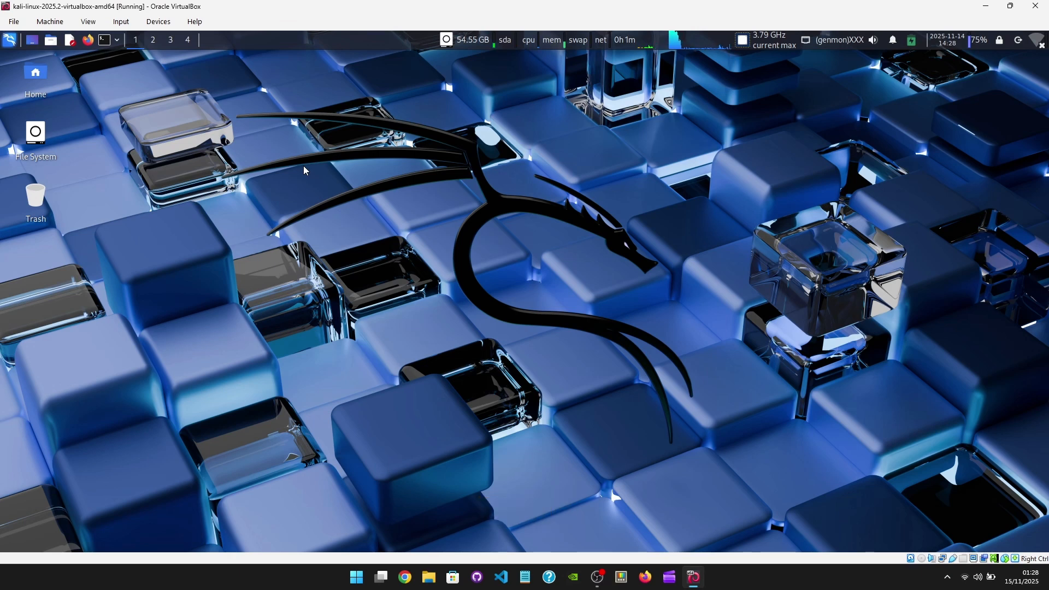
key("ctrl+f")
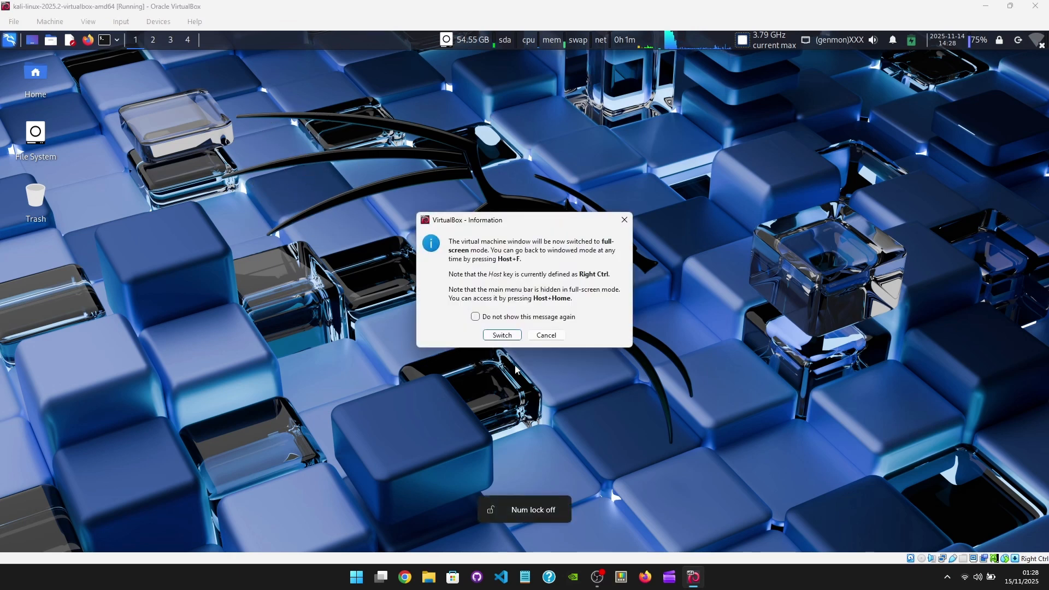
left_click(513, 338)
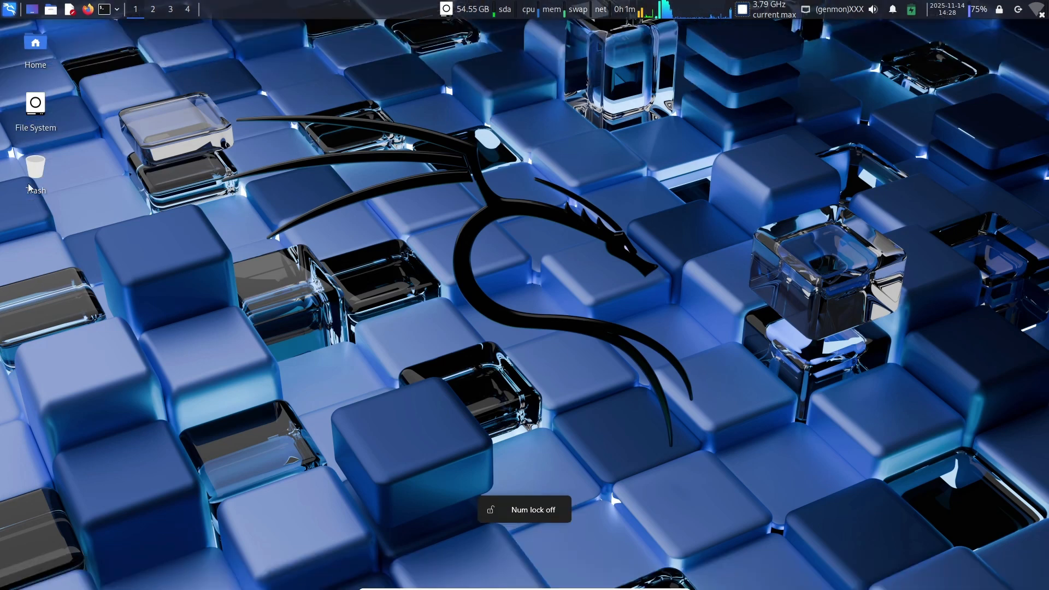
Step: Launch spiderfoot from the Host Information group of the Reconnaissance tools and review its command-line options
left_click(9, 9)
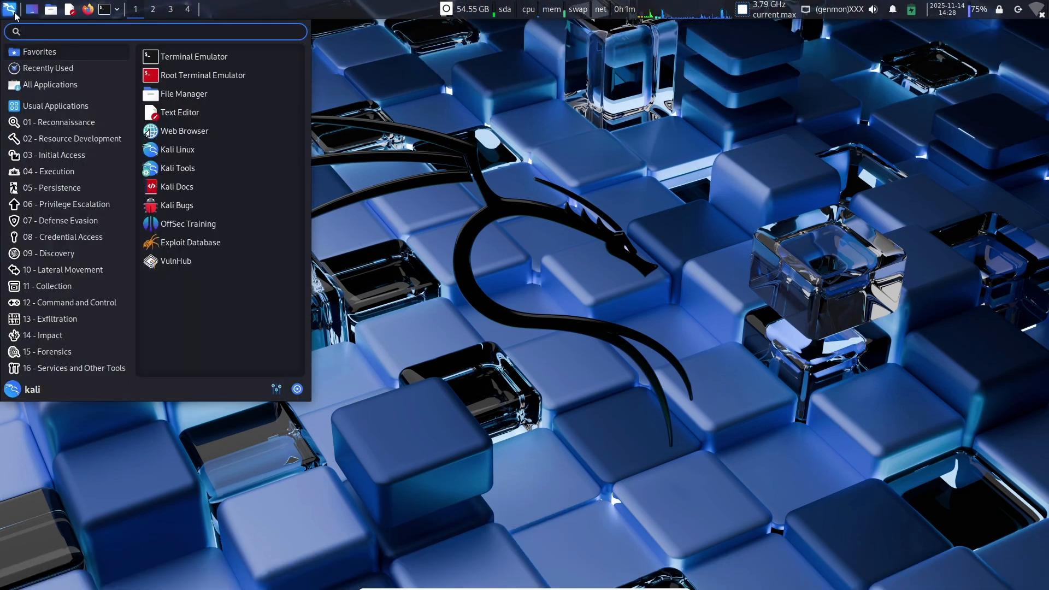
left_click(55, 127)
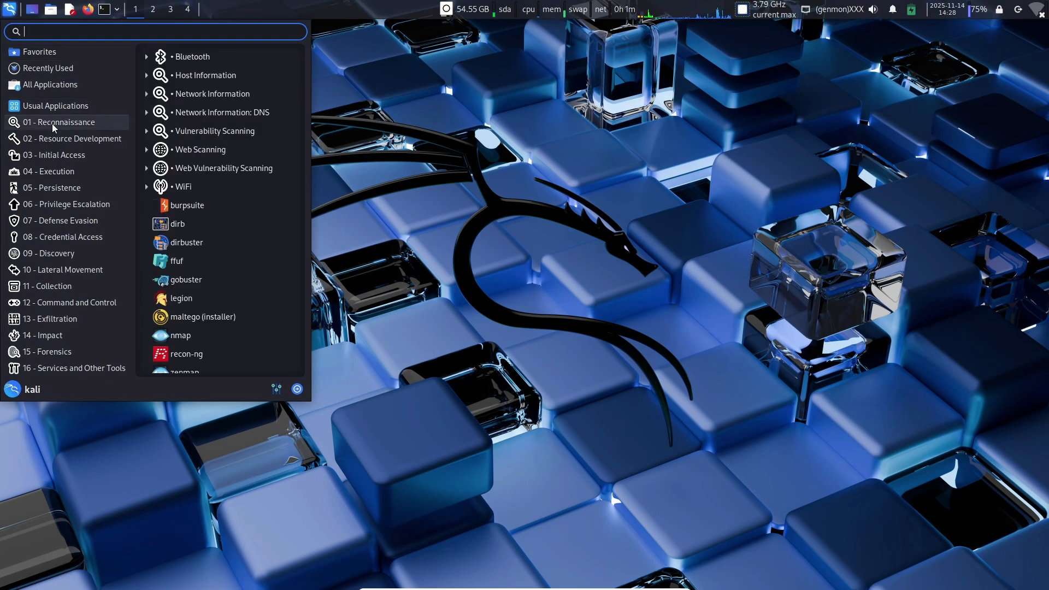
left_click(182, 78)
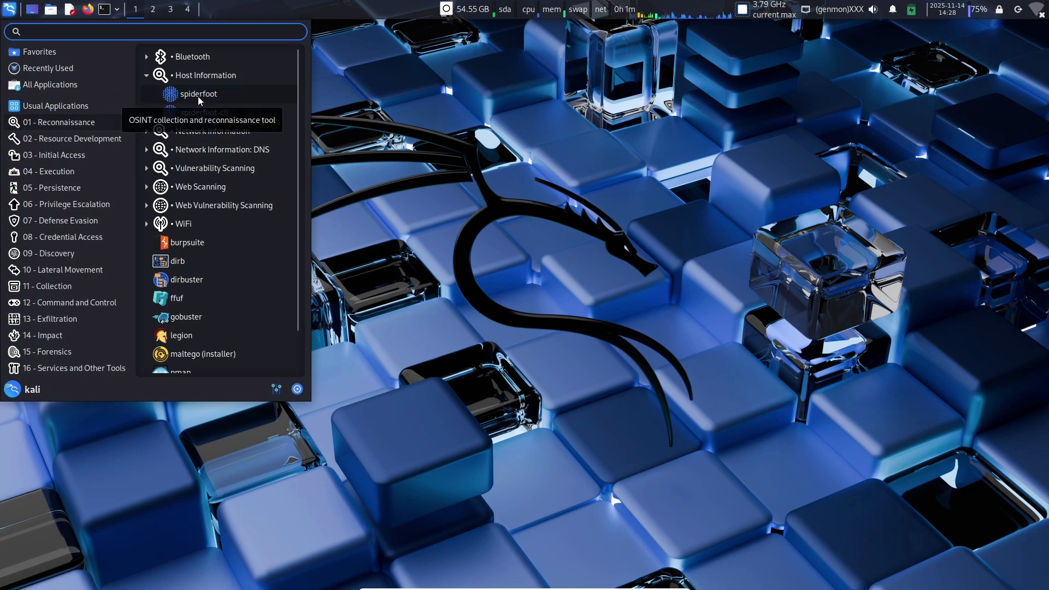
left_click(198, 97)
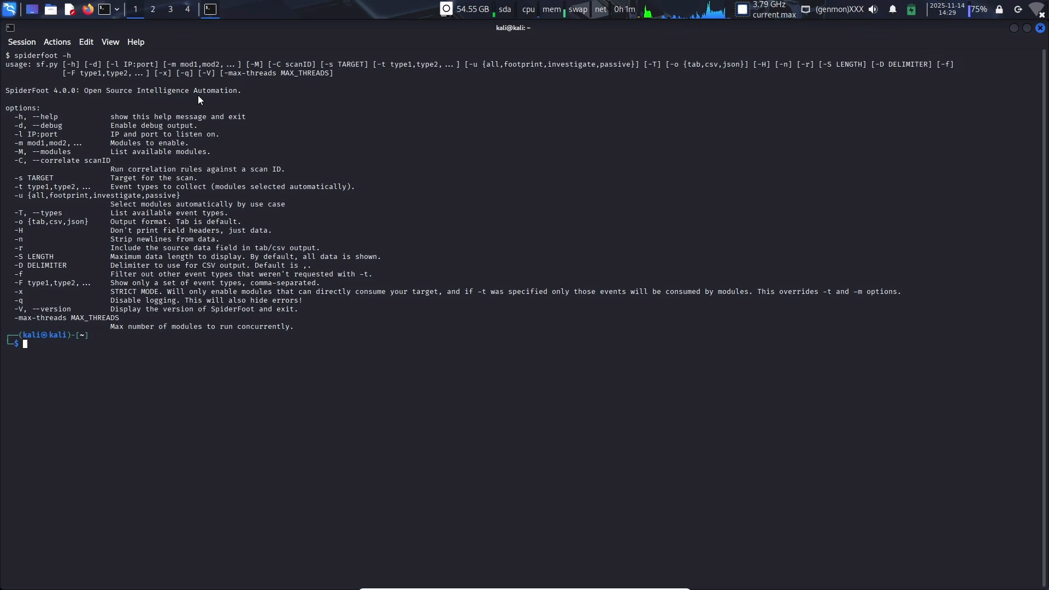
left_click_drag(14, 56, 328, 330)
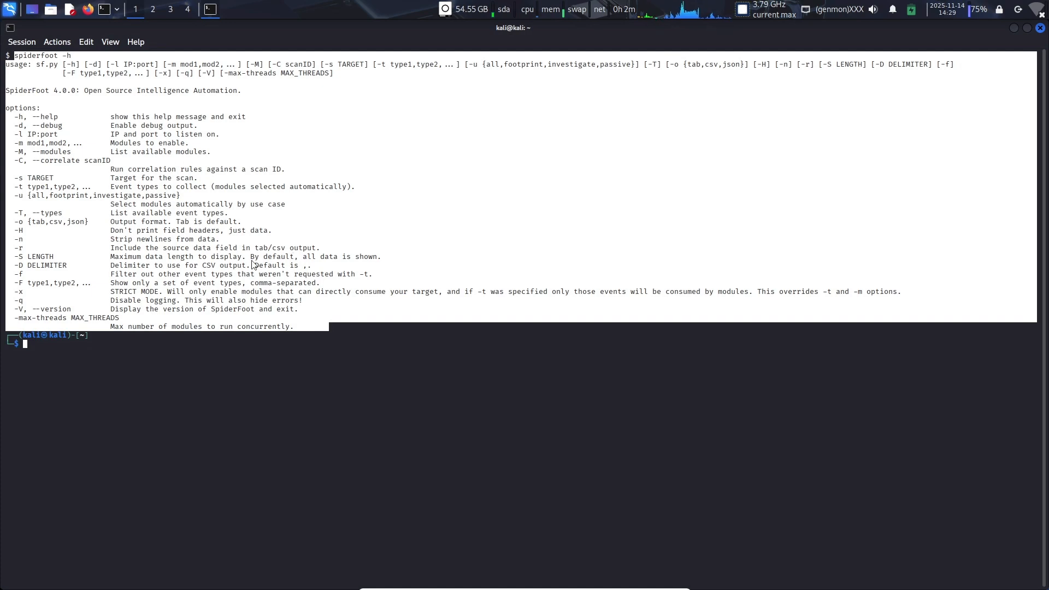
Step: Run ifconfig in the terminal and copy the IPv4 address of eth0
left_click(39, 348)
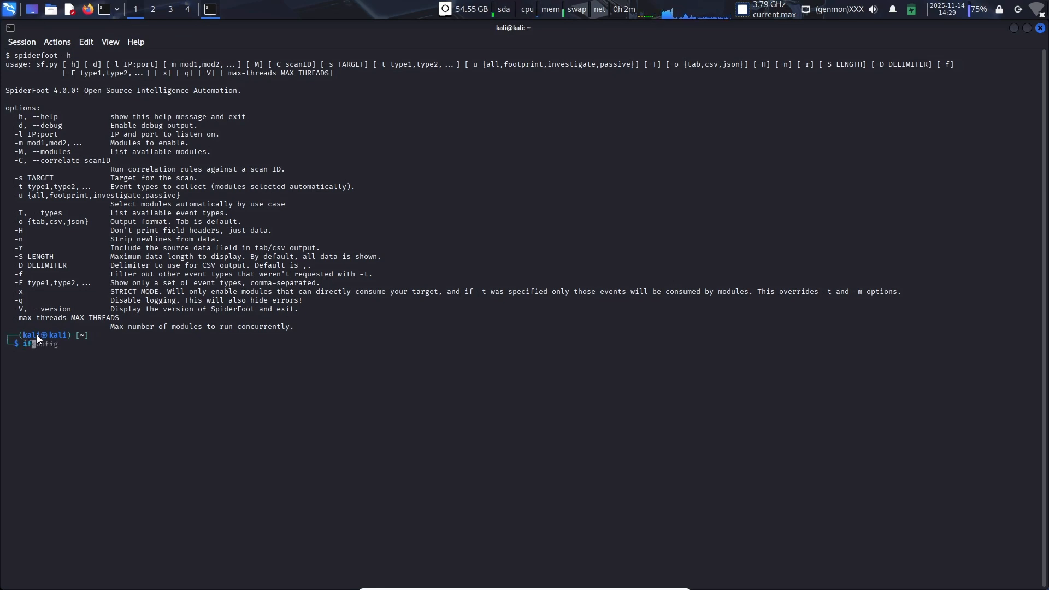
key("Return")
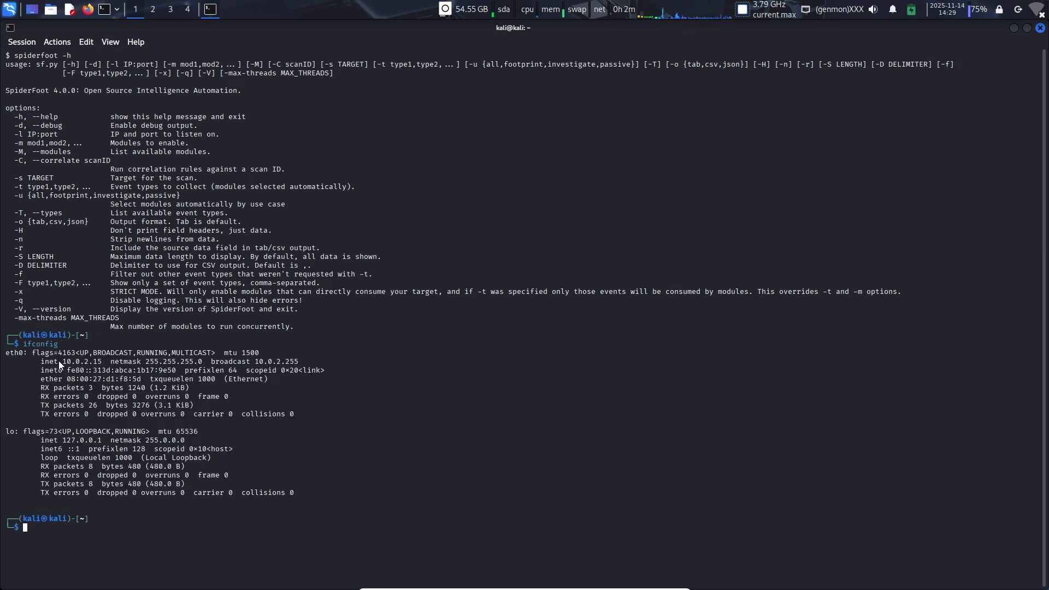
left_click_drag(63, 363, 81, 363)
right_click(98, 367)
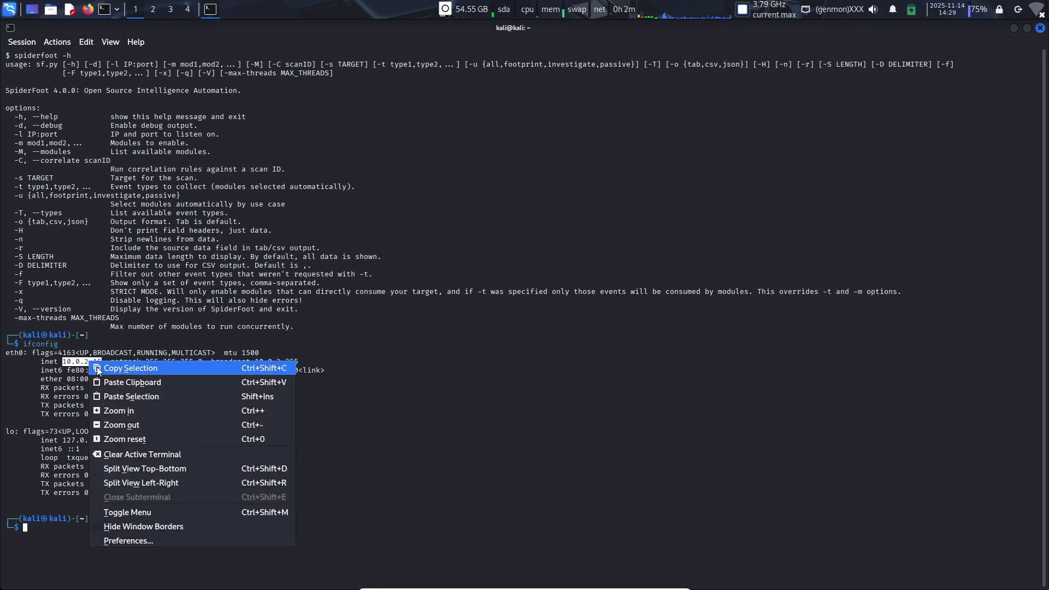
left_click(98, 369)
left_click(53, 524)
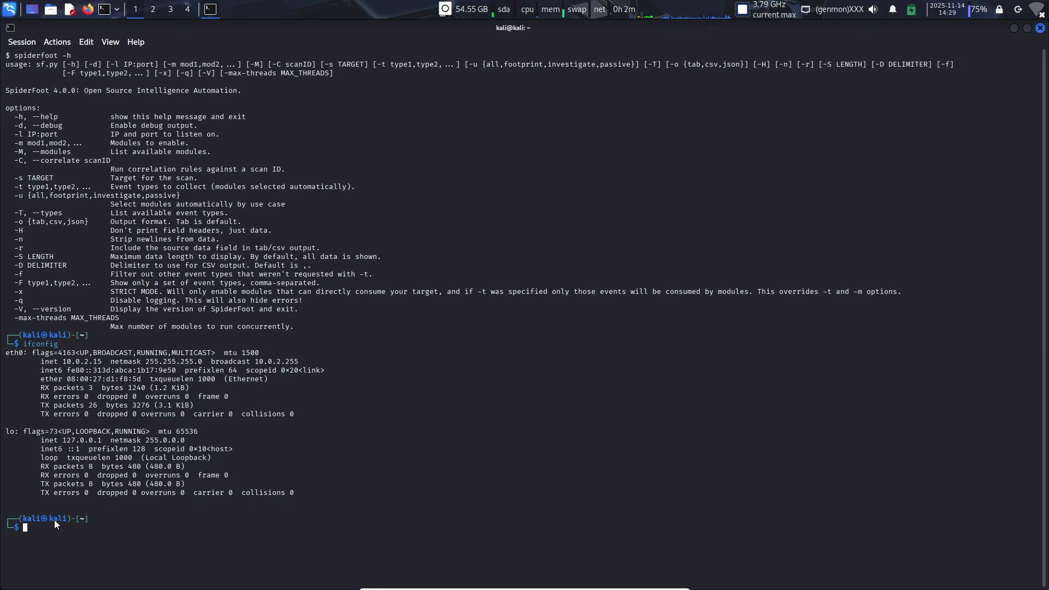
Step: Begin the command sudo spiderfoot -l at the terminal prompt
type("sudo spiderfoot")
type("-l 10.0.2.15:3333")
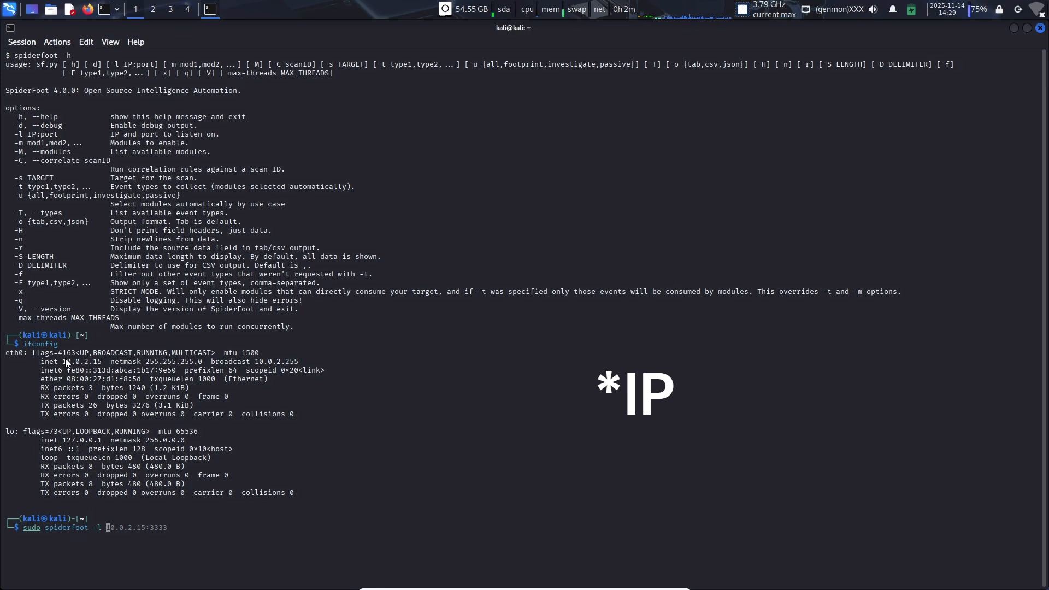
Step: Add the eth0 address to the spiderfoot command, correcting it to read 10.0.2.15
left_click_drag(77, 366, 99, 363)
right_click(138, 389)
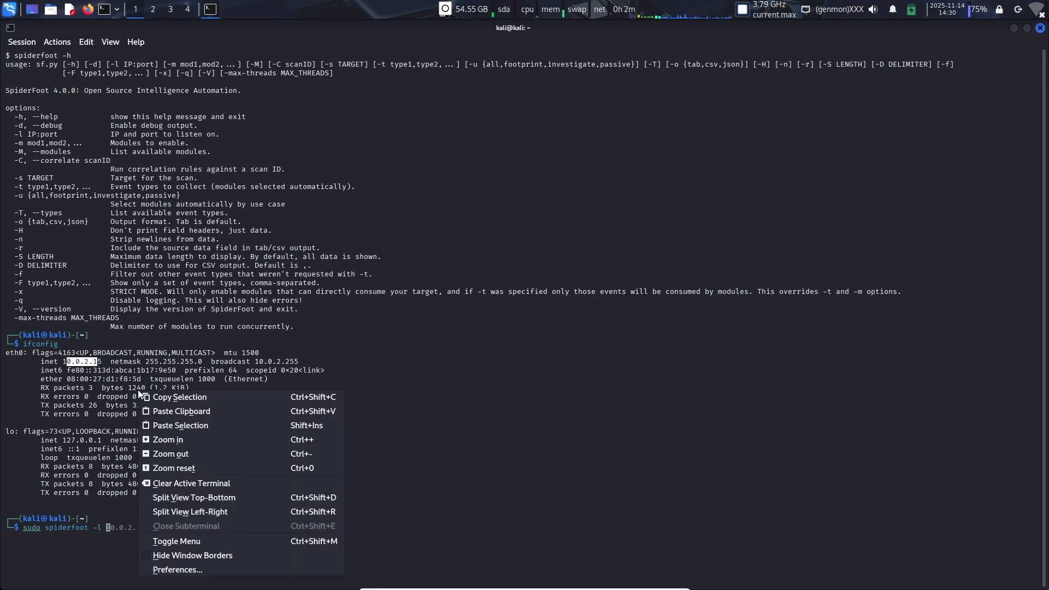
left_click(157, 425)
key("Left")
key("Left")
key("Left")
key("Left")
key("Left")
key("Left")
key("Left")
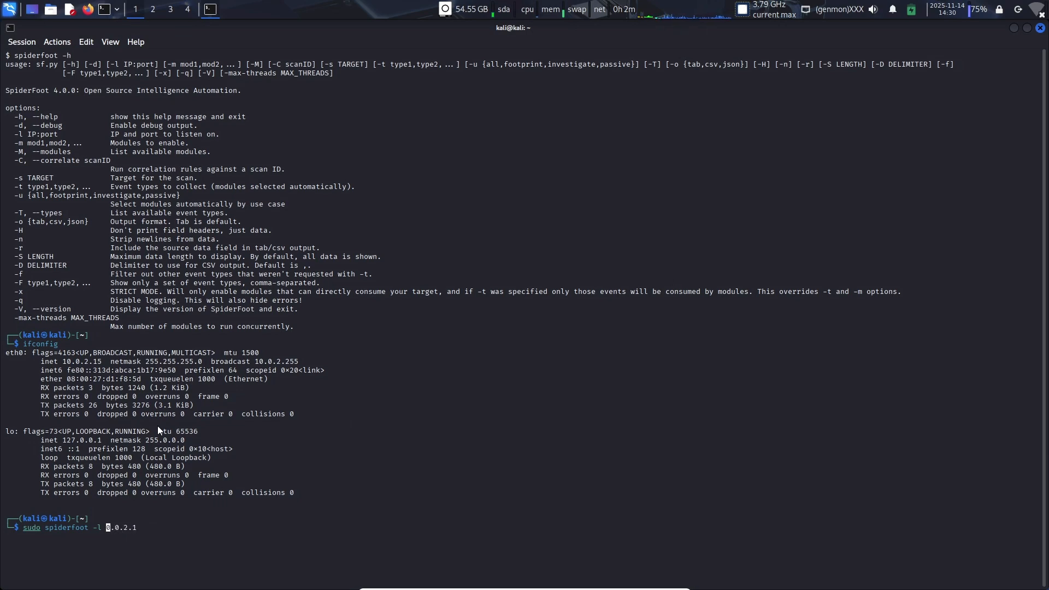
type("1")
key("Right")
key("Right")
key("Right")
key("Right")
key("Right")
key("Right")
key("Right")
type("5:")
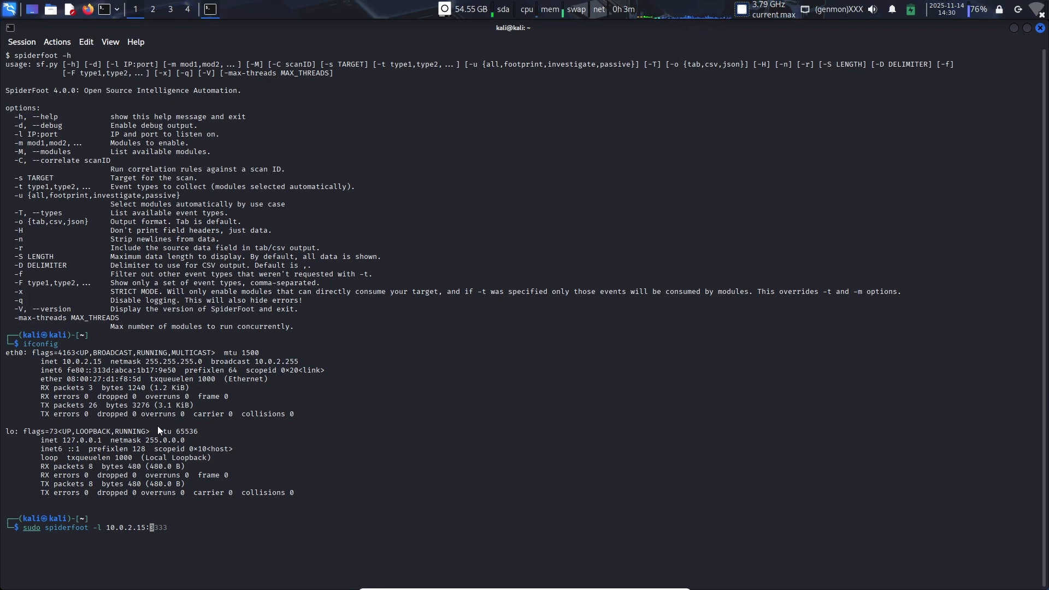
Step: Append port :80 to the listen address, run the command and authenticate with the sudo password
type("80")
key("Return")
key("Return")
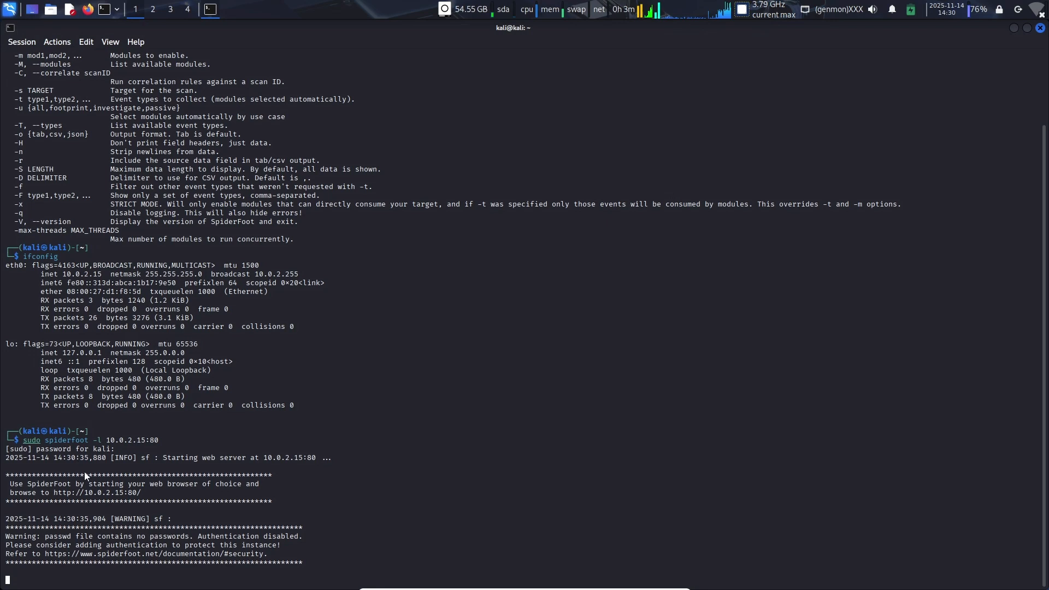
right_click(91, 493)
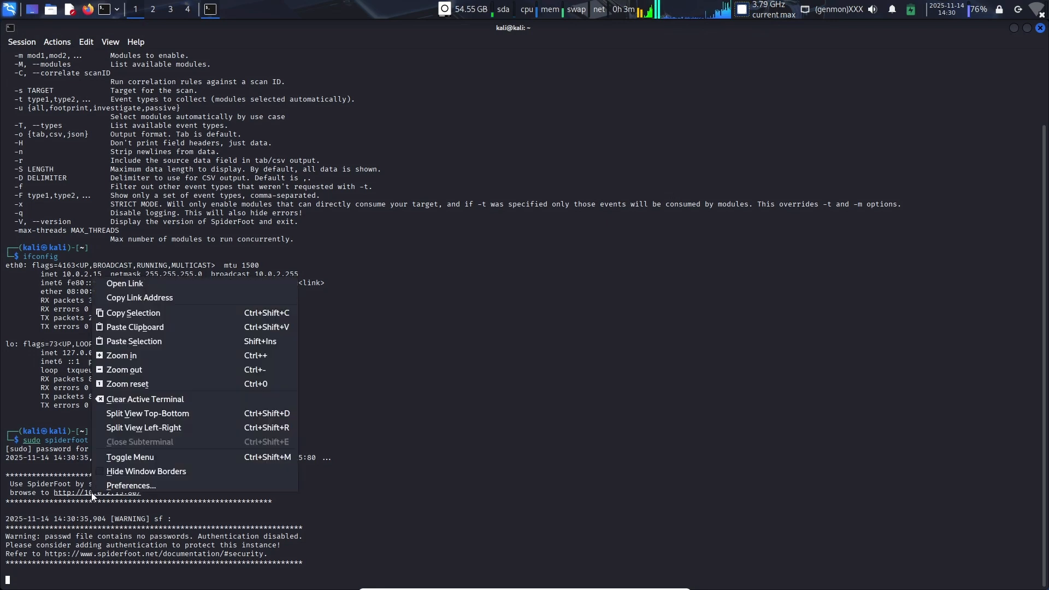
left_click(107, 285)
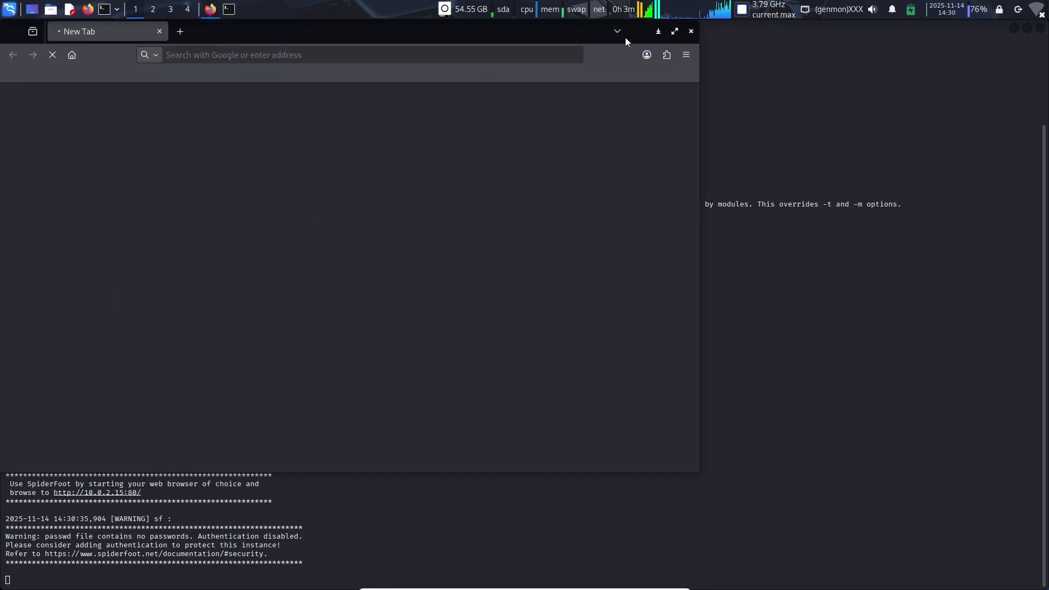
left_click(675, 31)
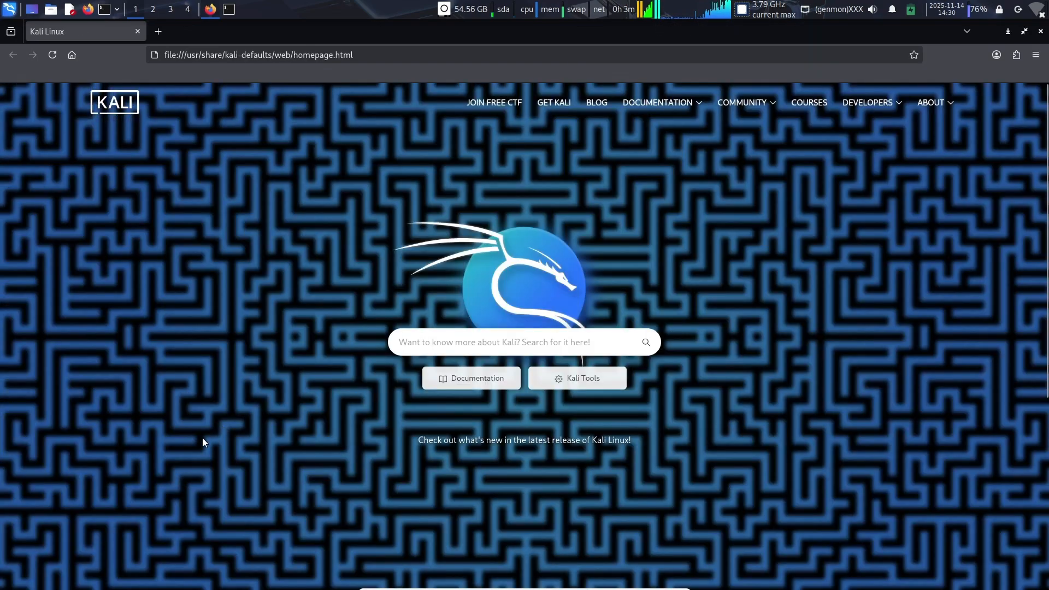
Step: Copy the SpiderFoot web address from the terminal, load it in a new Firefox tab and close the Kali Linux tab
left_click(229, 11)
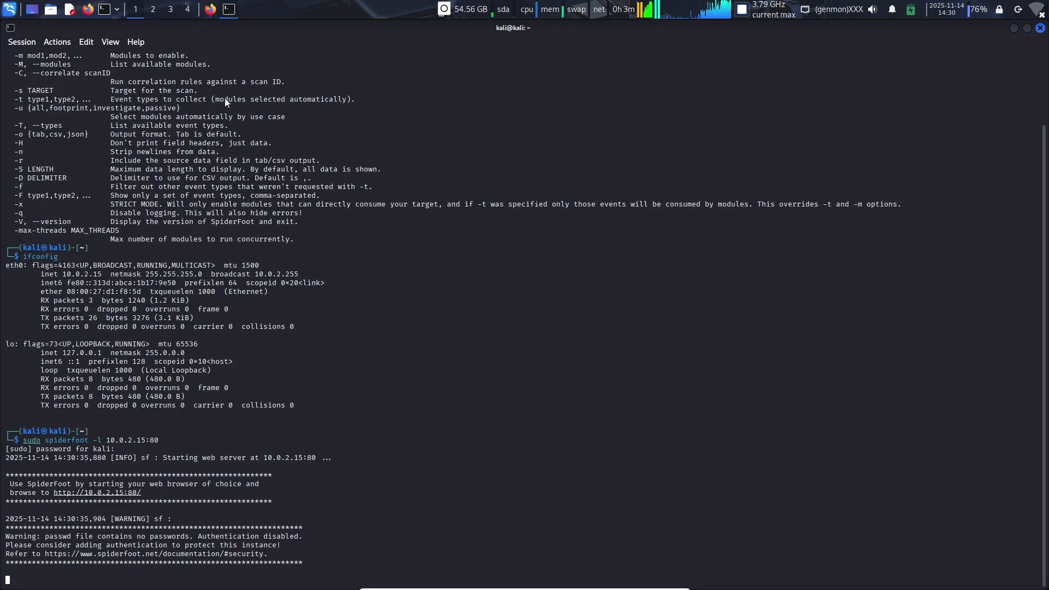
right_click(136, 491)
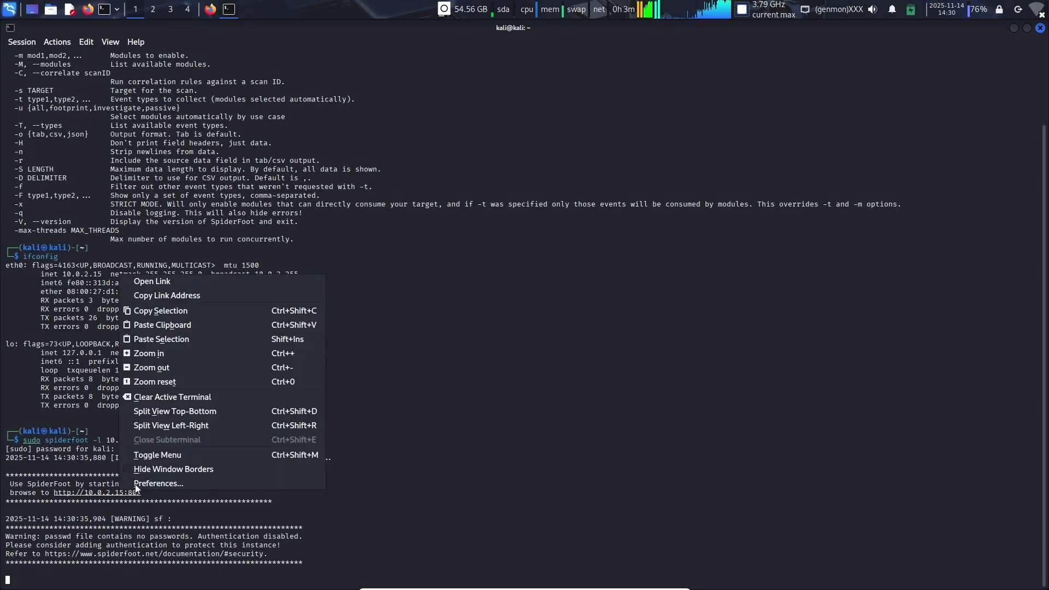
left_click(168, 307)
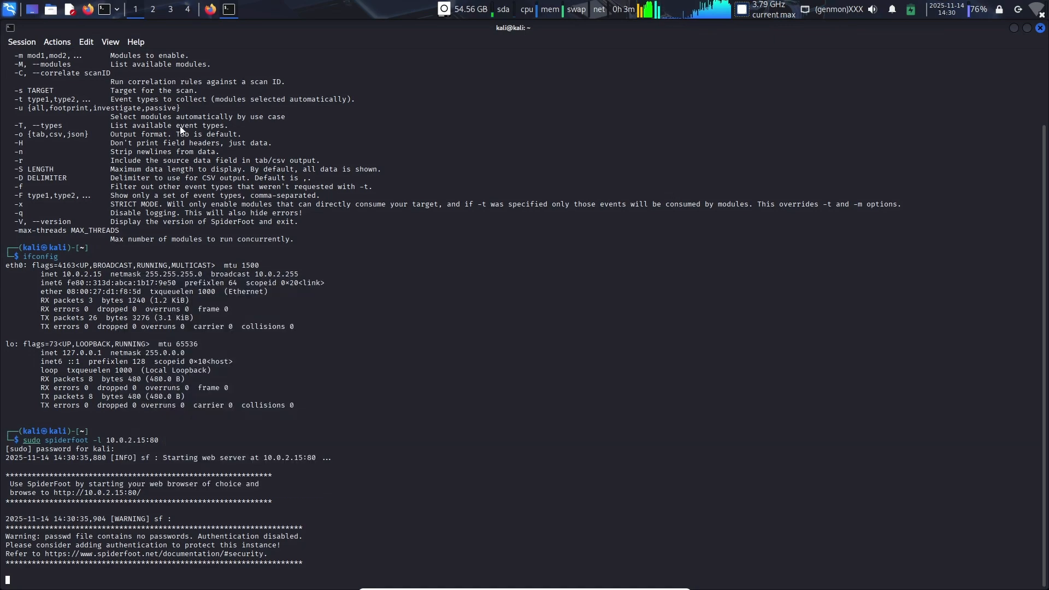
left_click(210, 9)
left_click(162, 31)
left_click(180, 52)
right_click(181, 53)
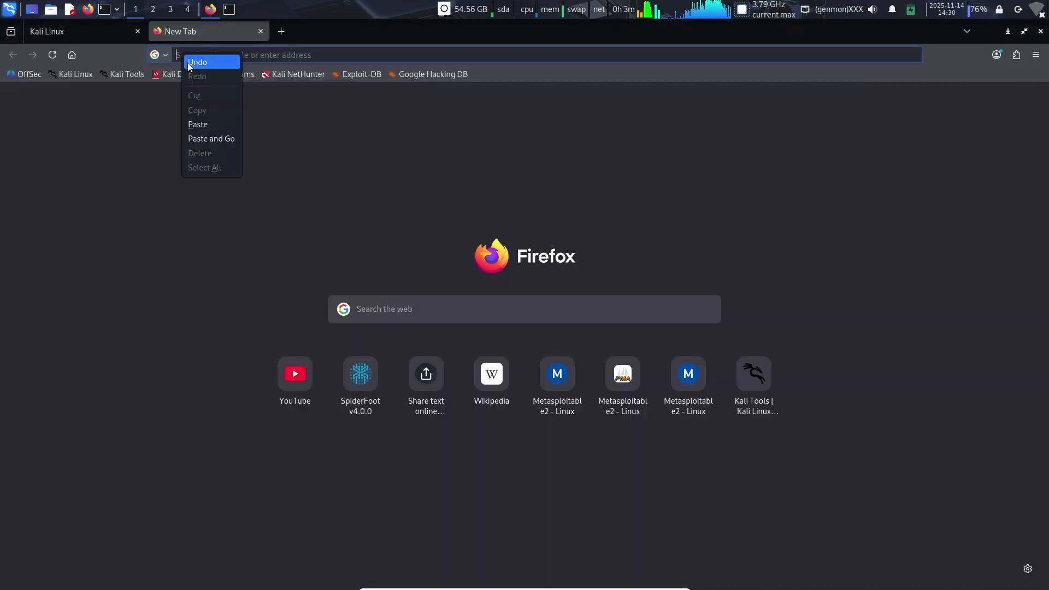
left_click(204, 137)
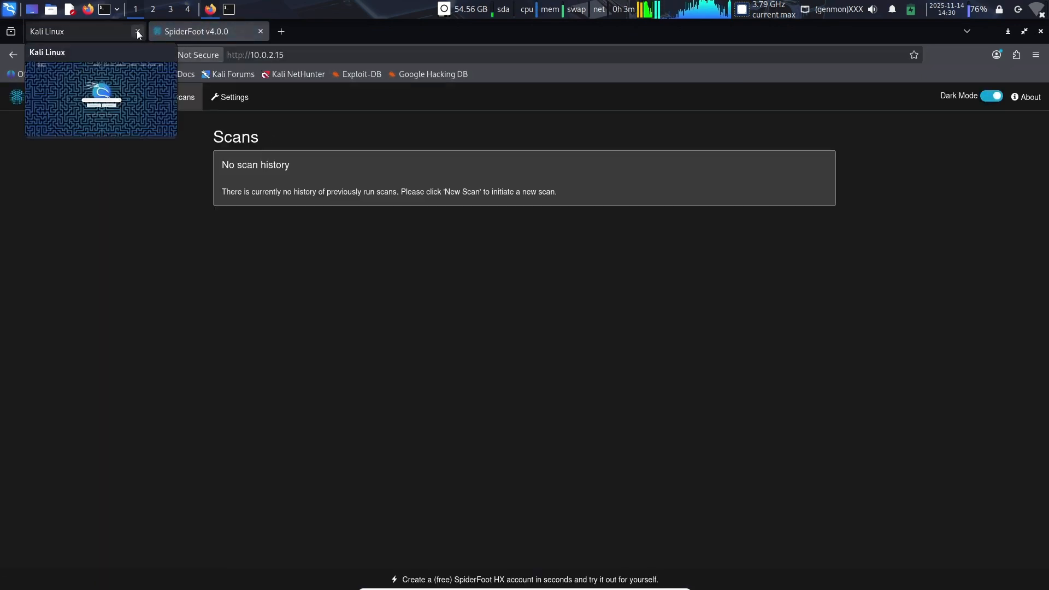
left_click(137, 31)
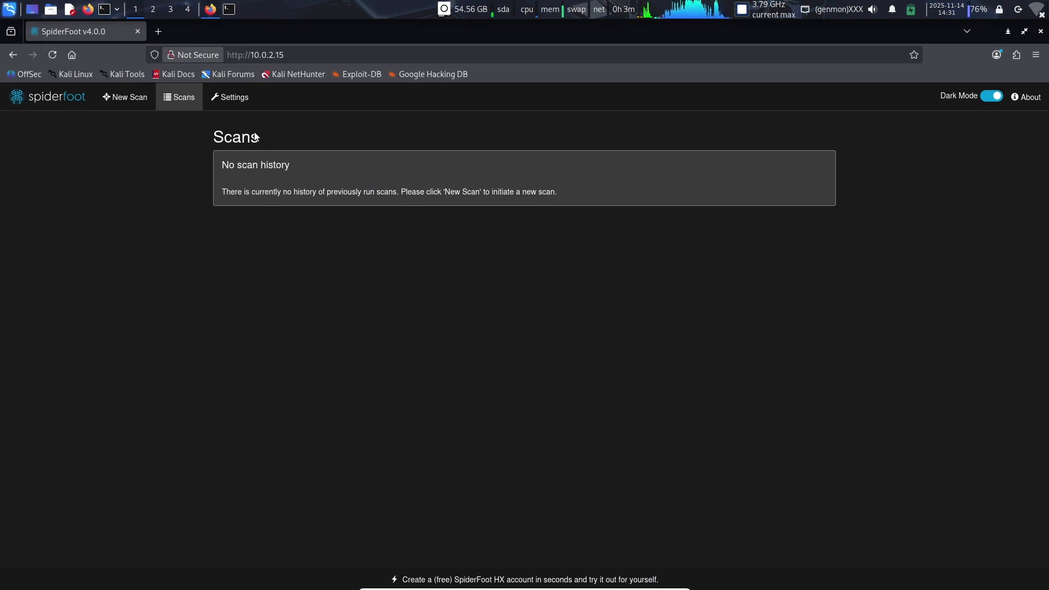
Step: Go from SpiderFoot's scan history to the form for creating a new scan
left_click_drag(207, 132, 254, 145)
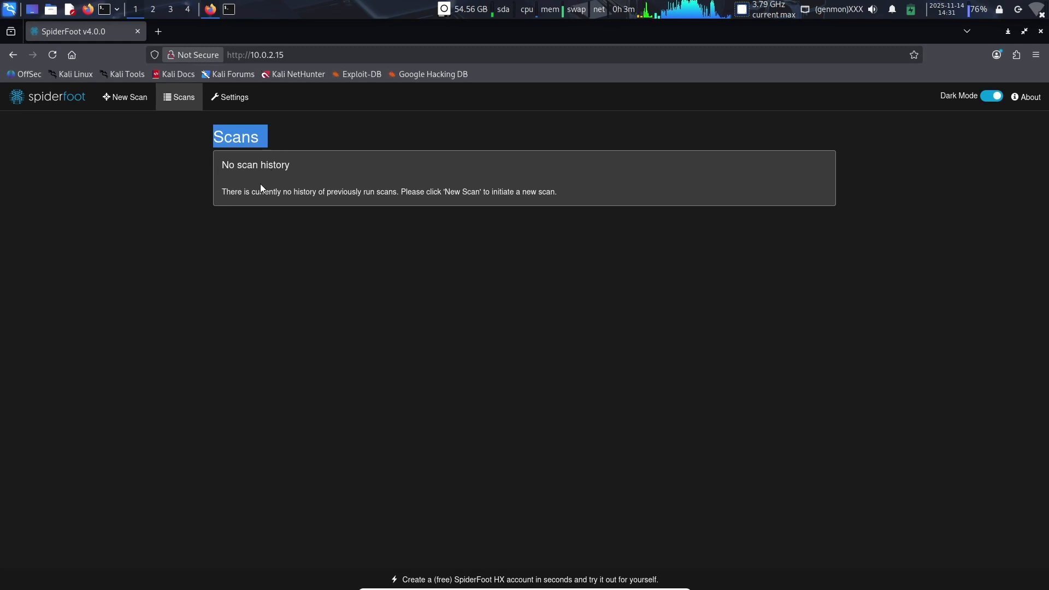
left_click(112, 97)
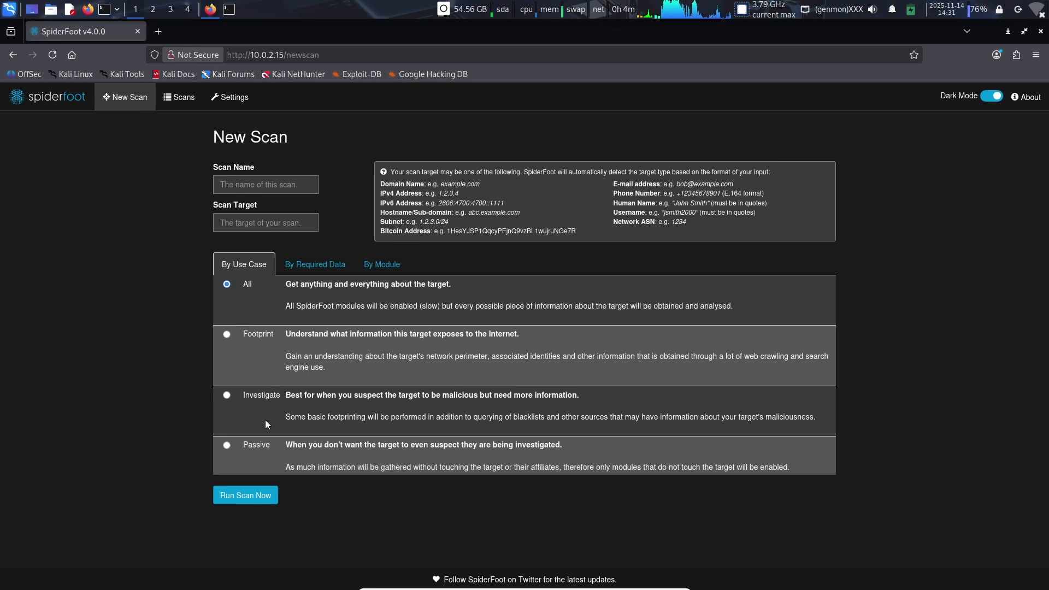
Step: Examine the use-case options and accepted target types on the new scan form, and look up the IP addresses in the terminal
double_click(251, 448)
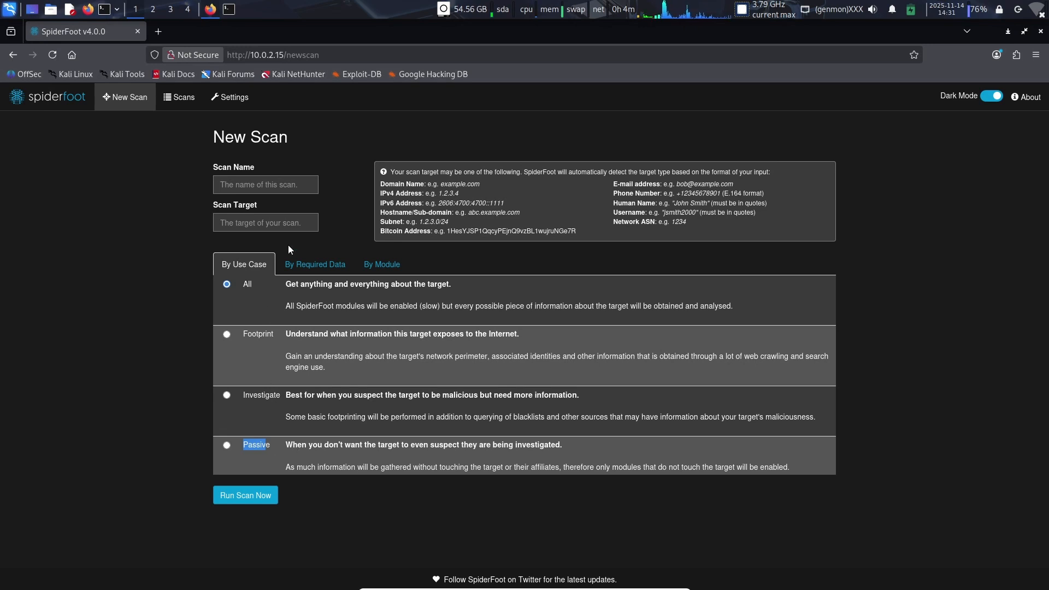
left_click_drag(382, 184, 634, 227)
left_click(389, 196)
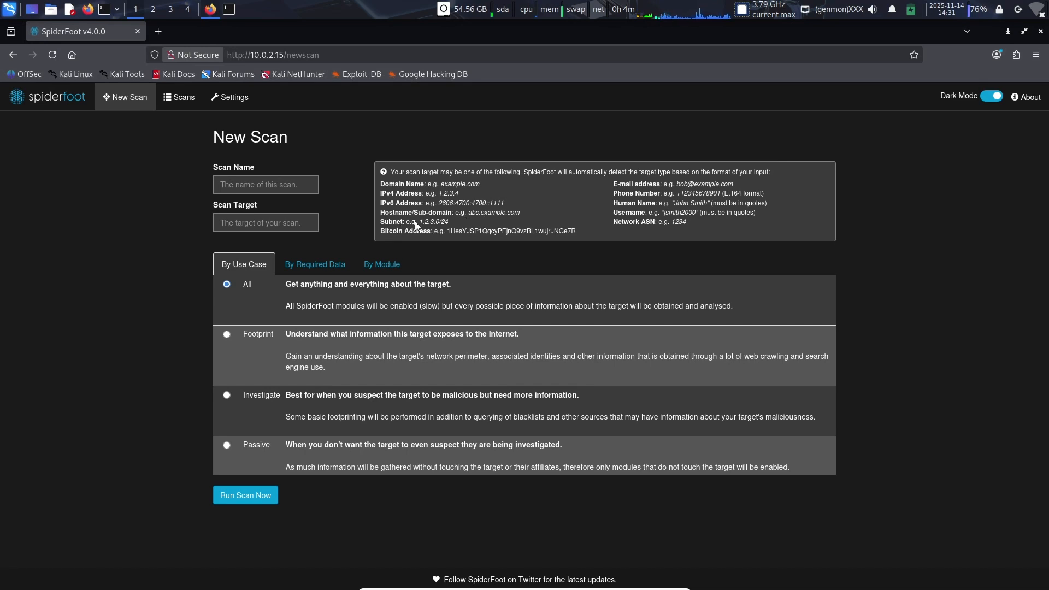
left_click(228, 9)
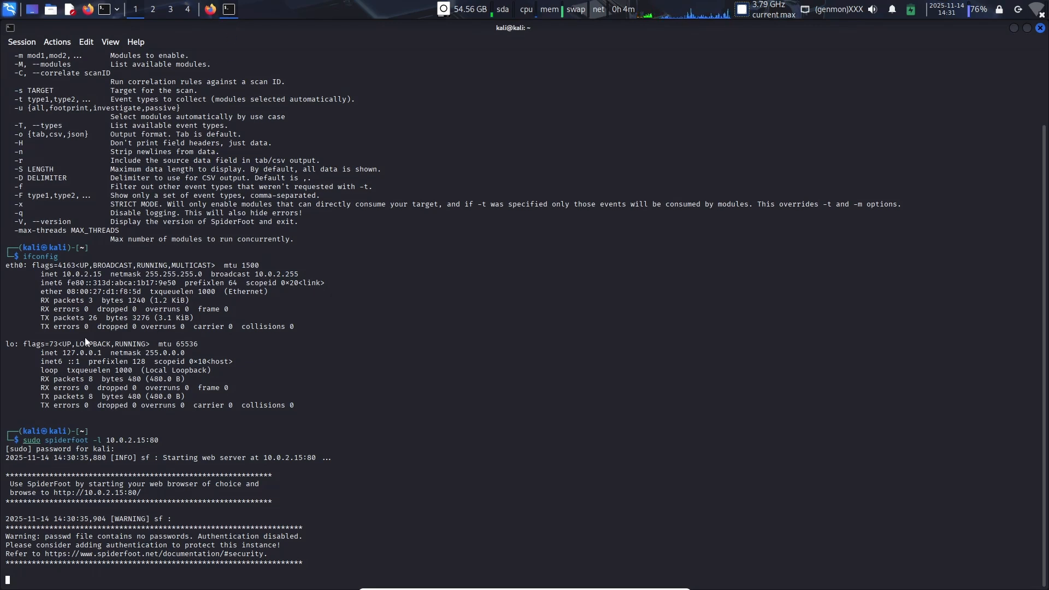
double_click(77, 352)
left_click(210, 10)
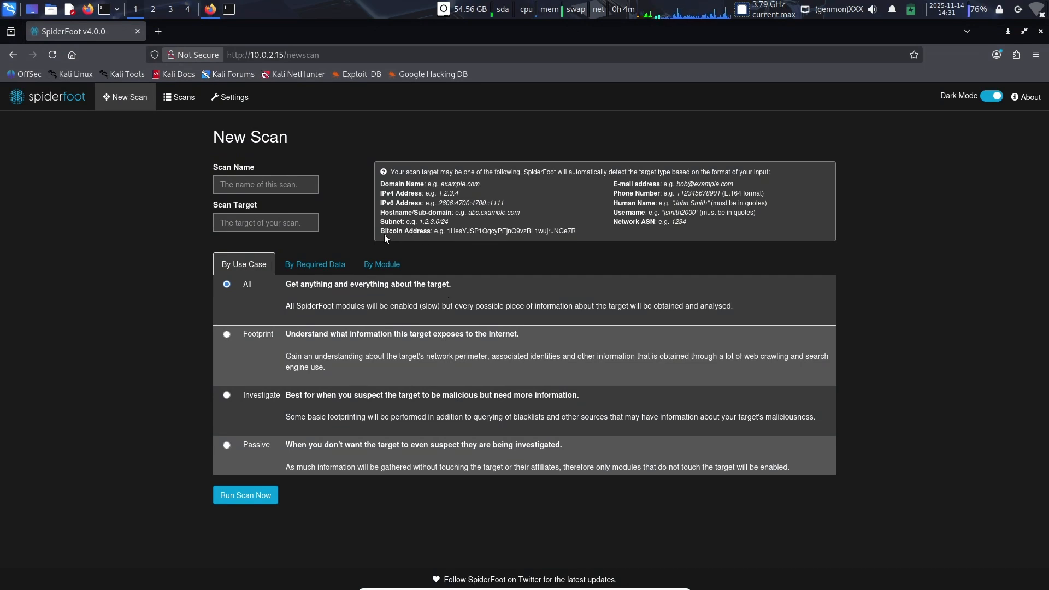
left_click_drag(383, 232, 440, 234)
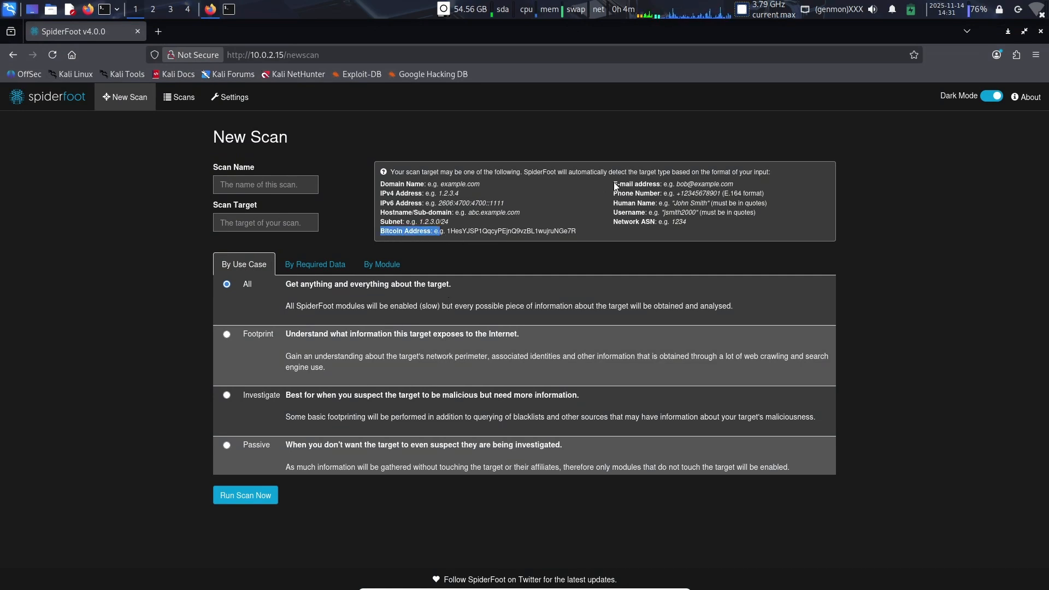
left_click_drag(613, 185, 662, 223)
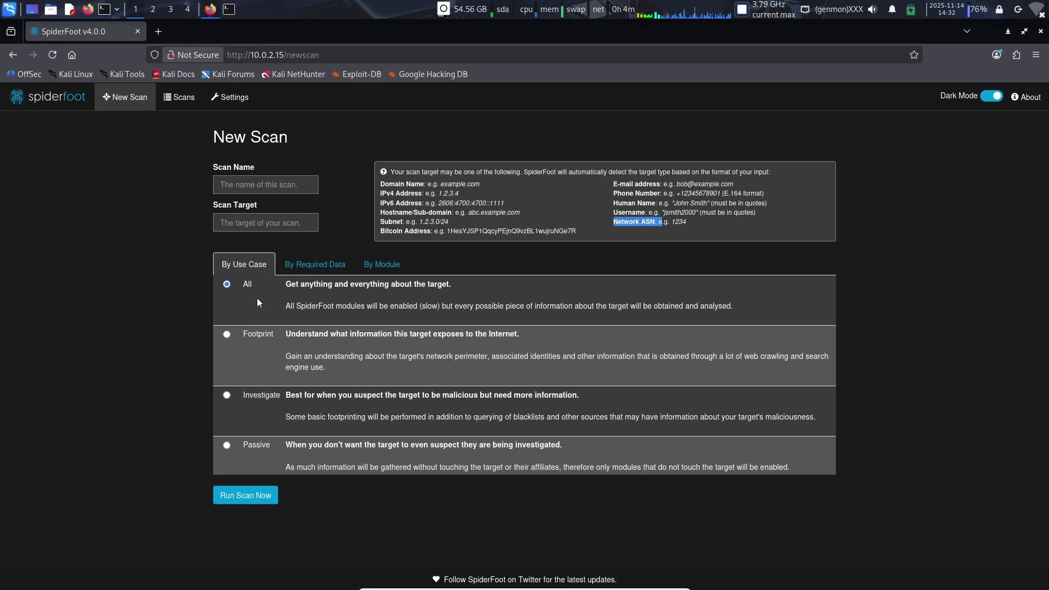
left_click(251, 361)
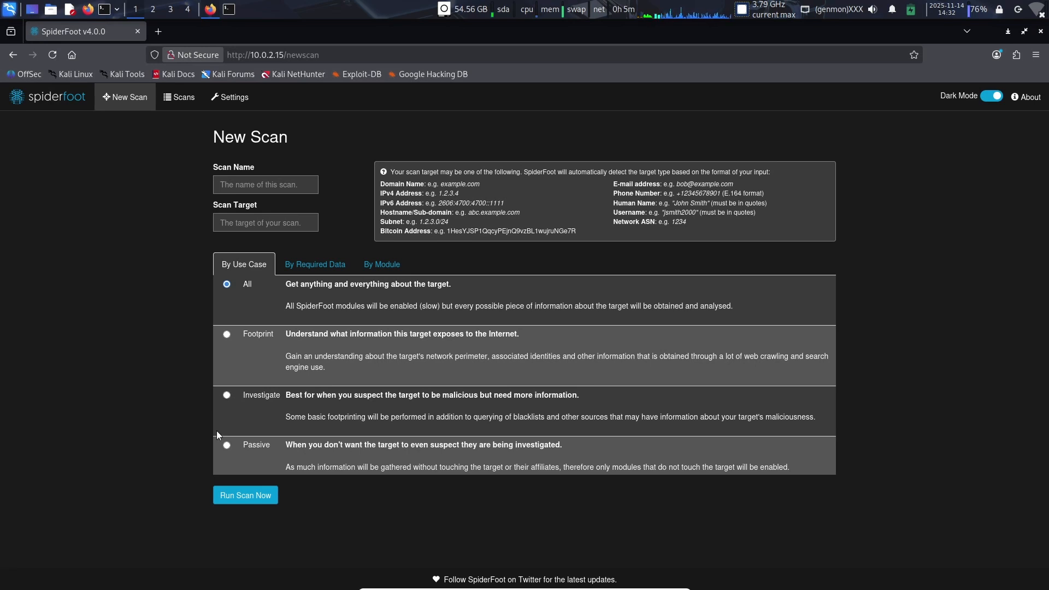
Step: Try the other use-case options and set the new scan's use case to Footprint
left_click(227, 446)
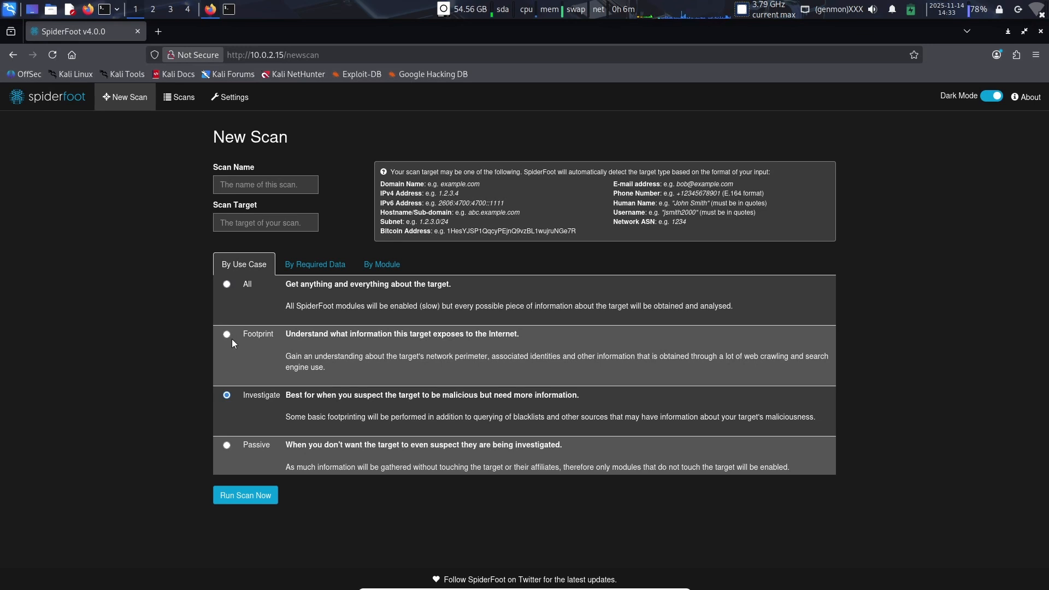
left_click_drag(290, 334, 505, 328)
left_click(448, 356)
left_click(245, 184)
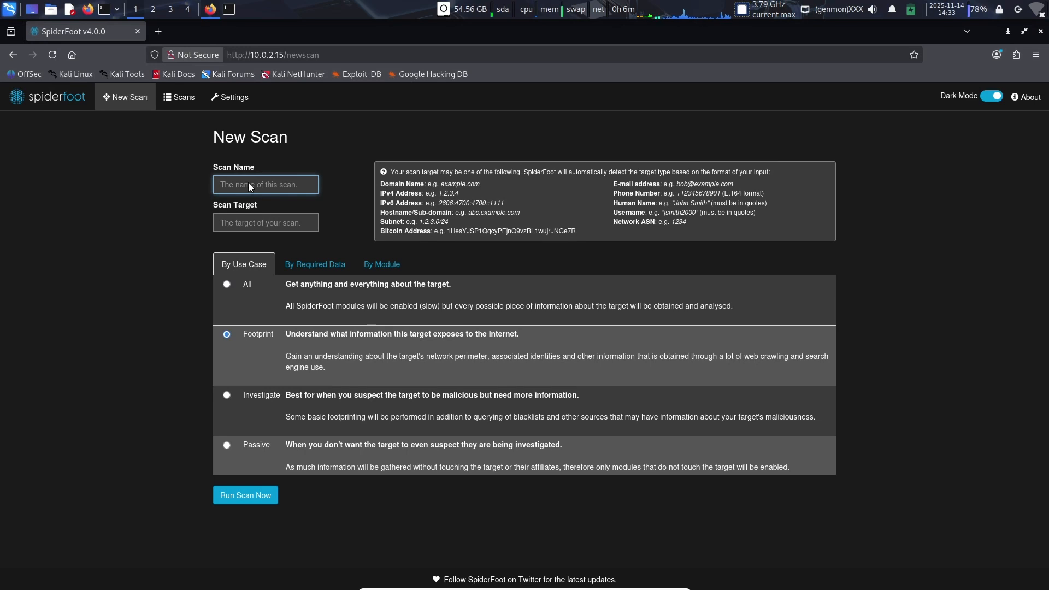
Step: Review the selectable required data types and the modules with their descriptions, and return to the use-case options
left_click(295, 269)
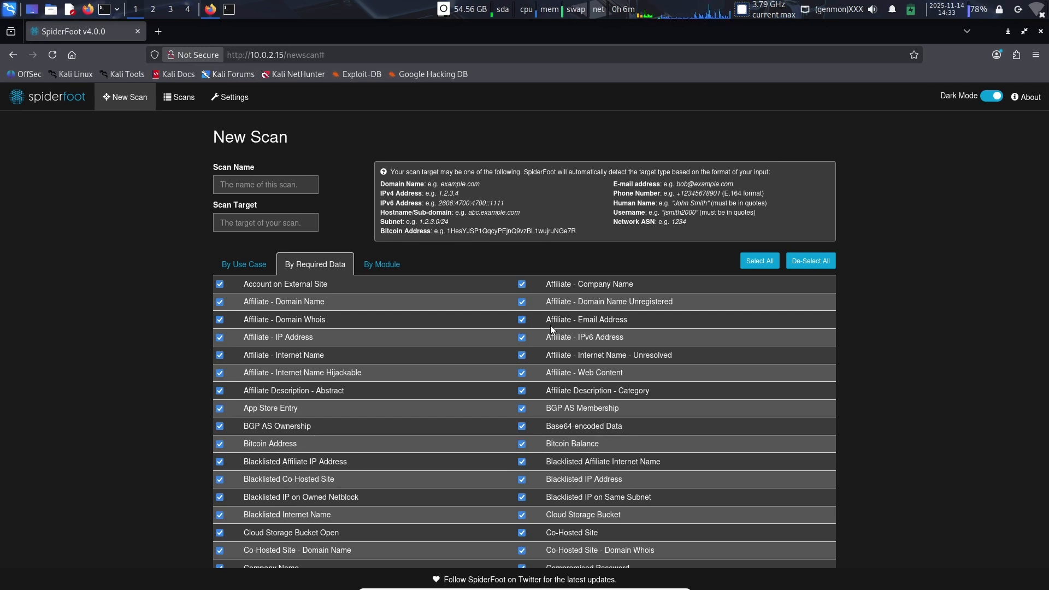
scroll(550, 326, "down", 5)
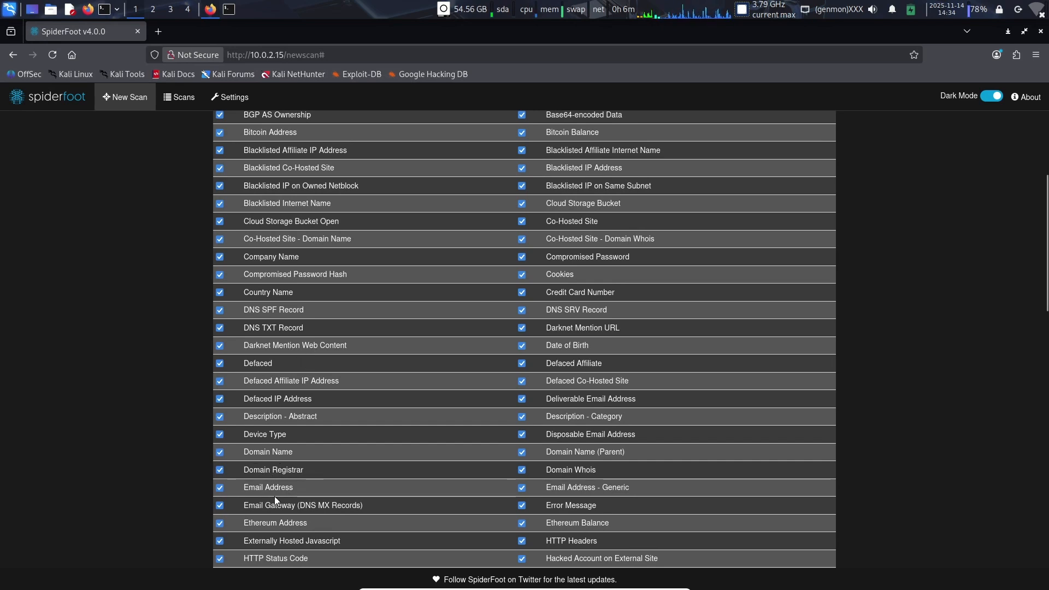
scroll(320, 489, "up", 6)
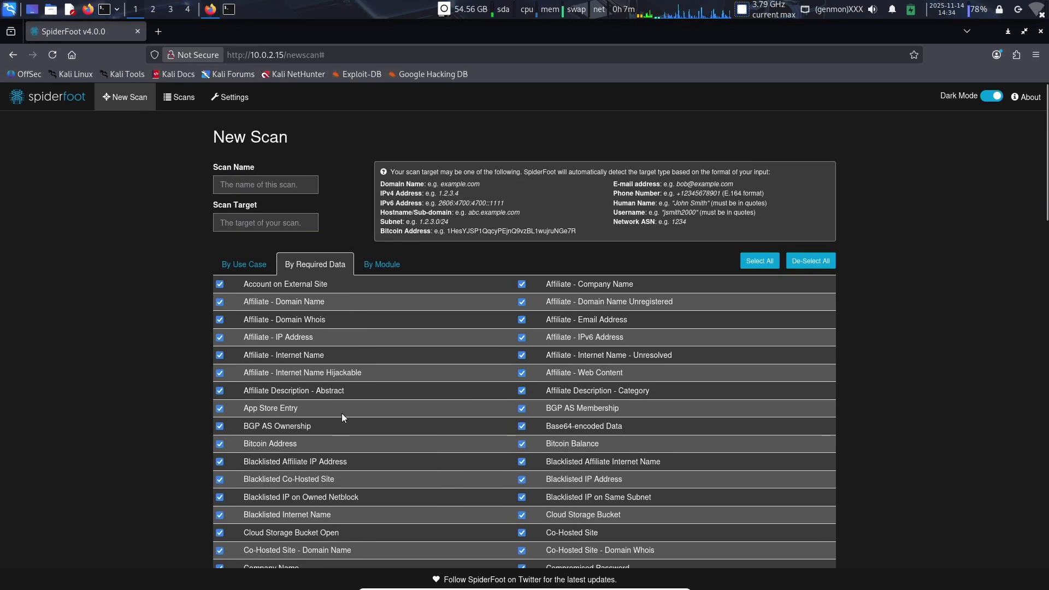
left_click(380, 265)
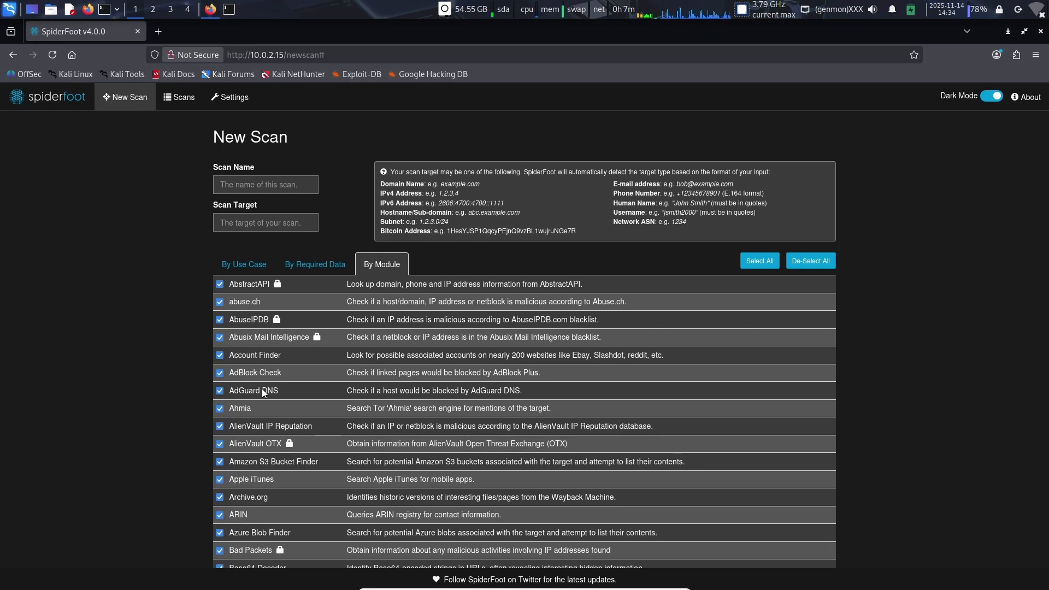
scroll(261, 389, "down", 3)
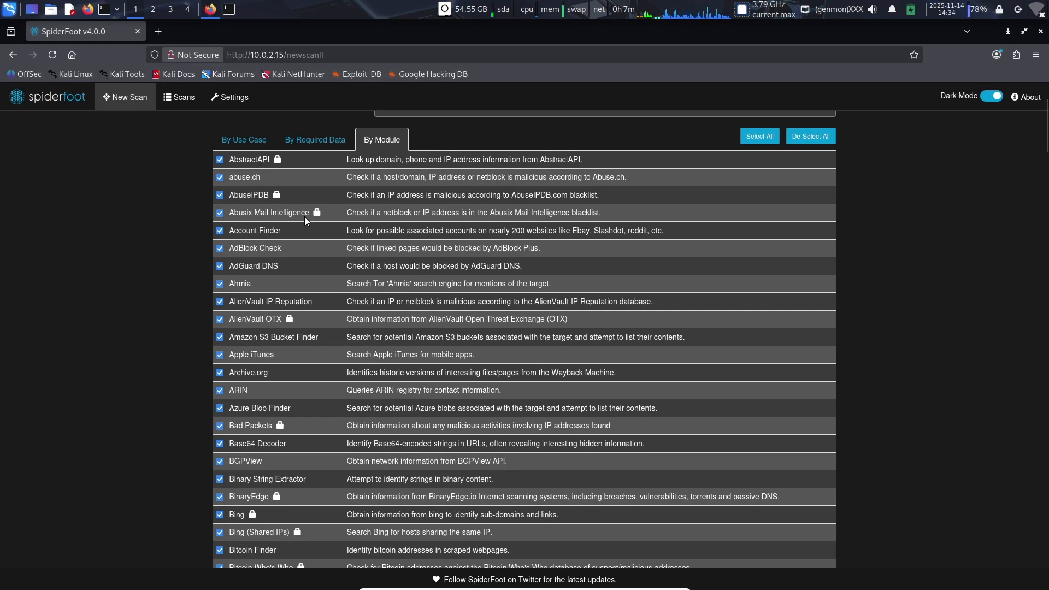
scroll(304, 218, "up", 3)
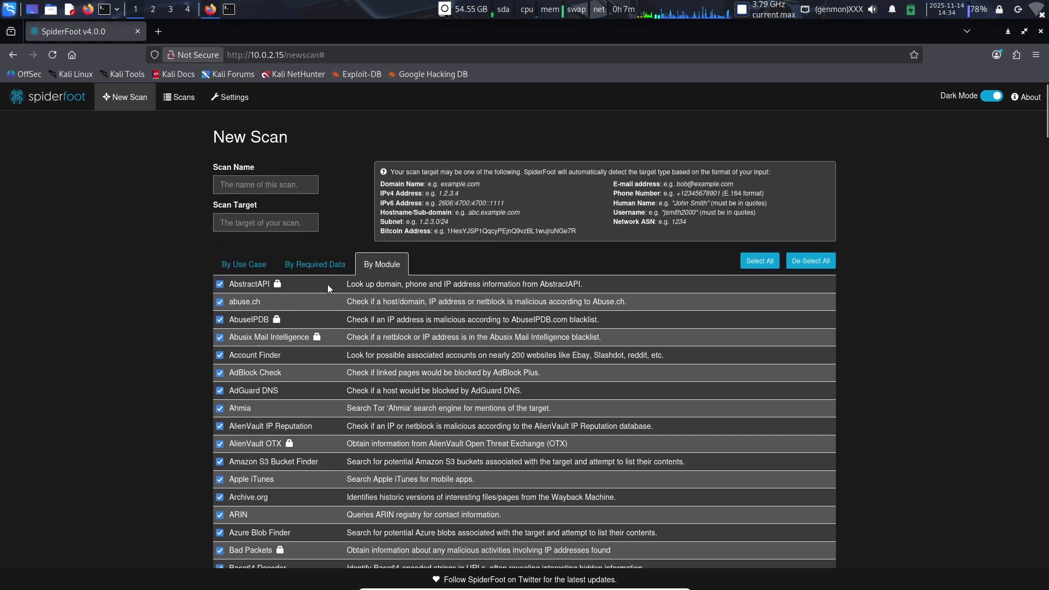
left_click_drag(349, 286, 578, 283)
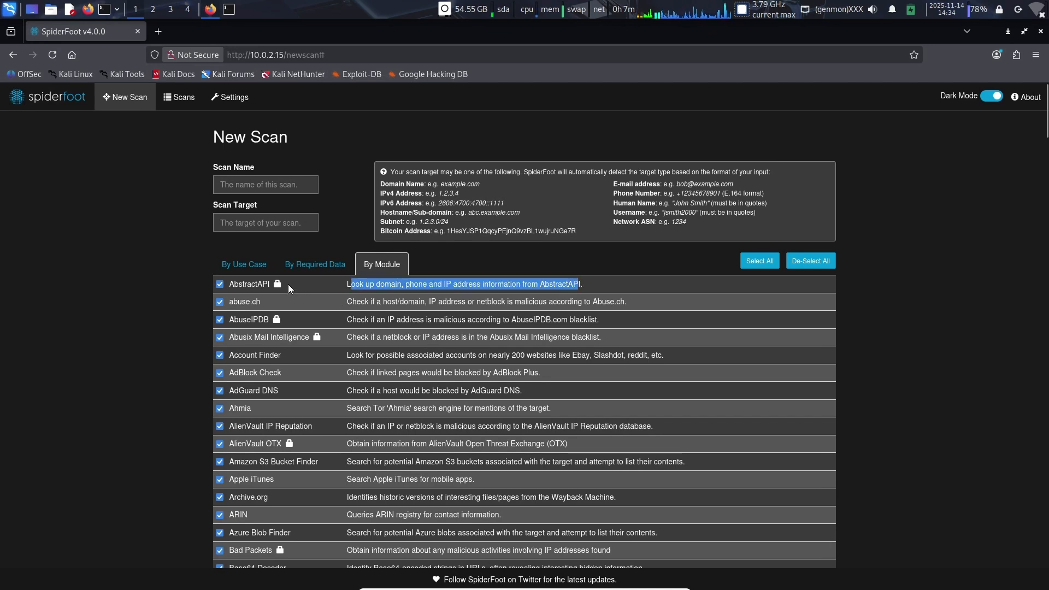
left_click(251, 266)
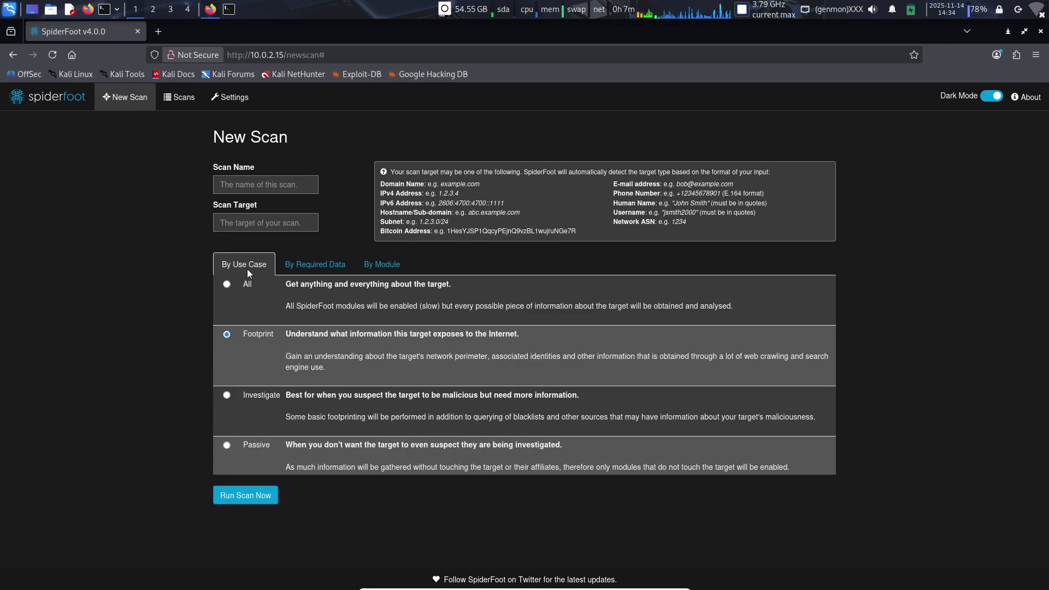
Step: Name the new scan YT and set its target to example.com
left_click(244, 182)
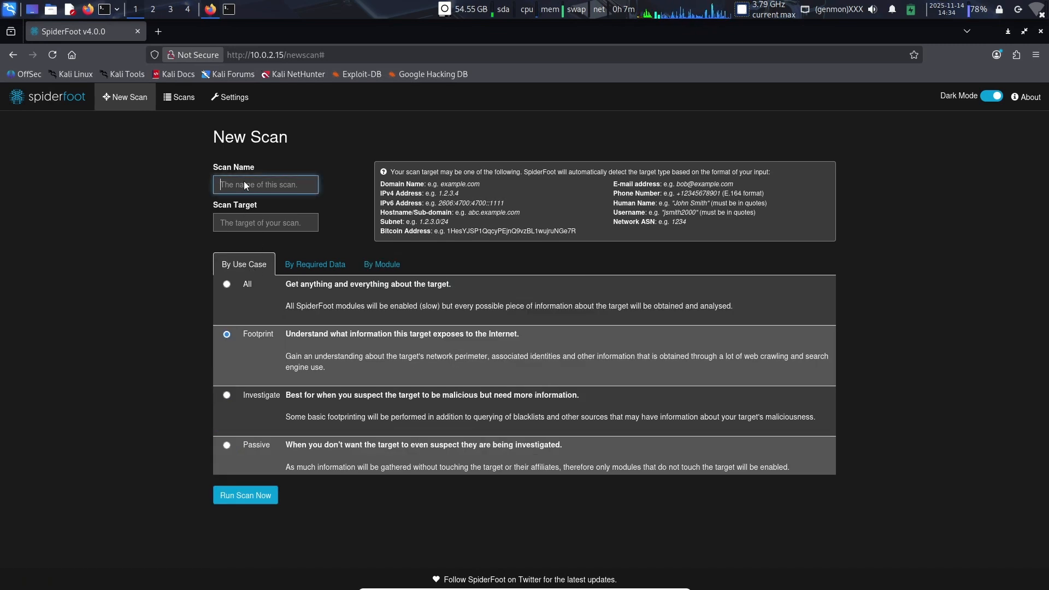
type("YT")
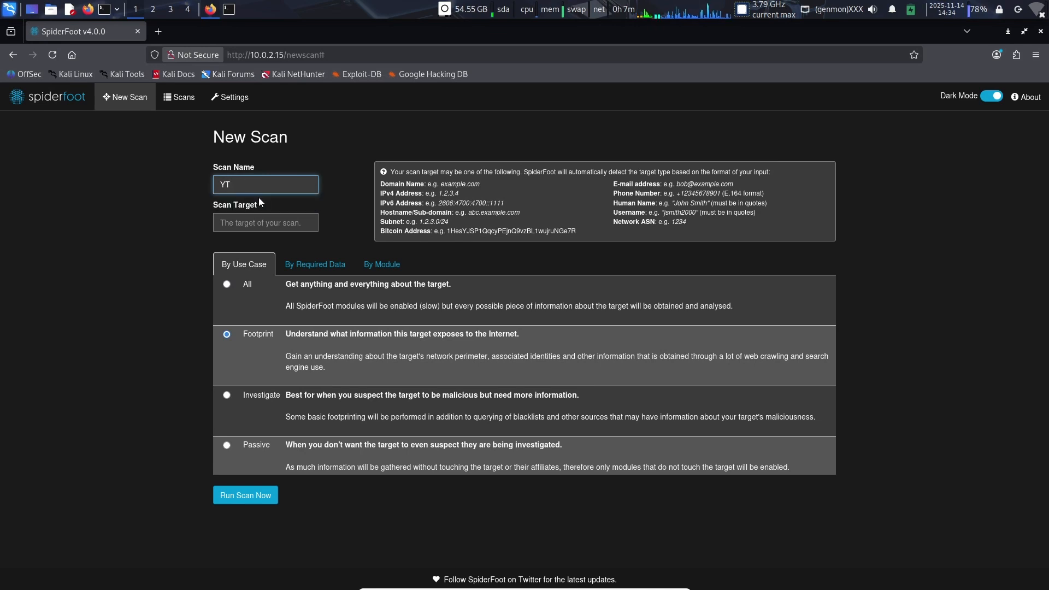
left_click(249, 223)
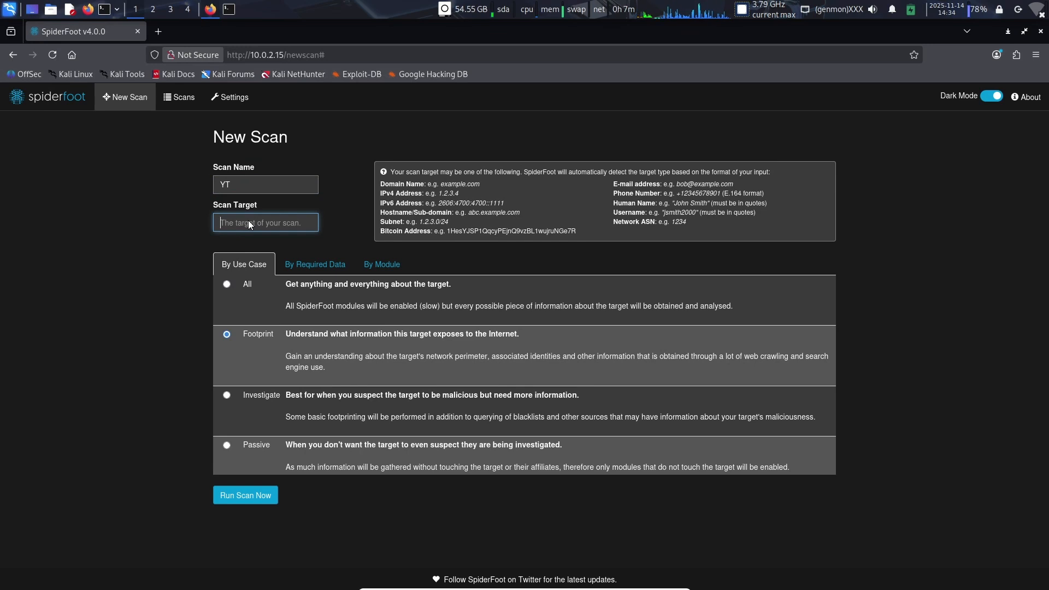
type("exam")
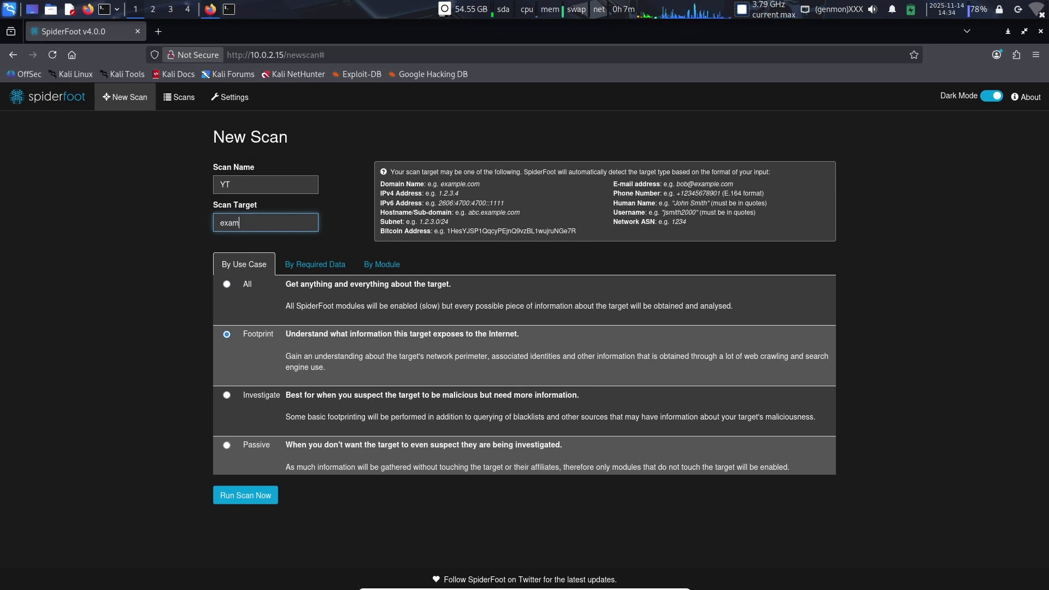
type("ple.com")
Step: Check the entered target and the Footprint description, and start the YT scan
left_click_drag(220, 227, 262, 228)
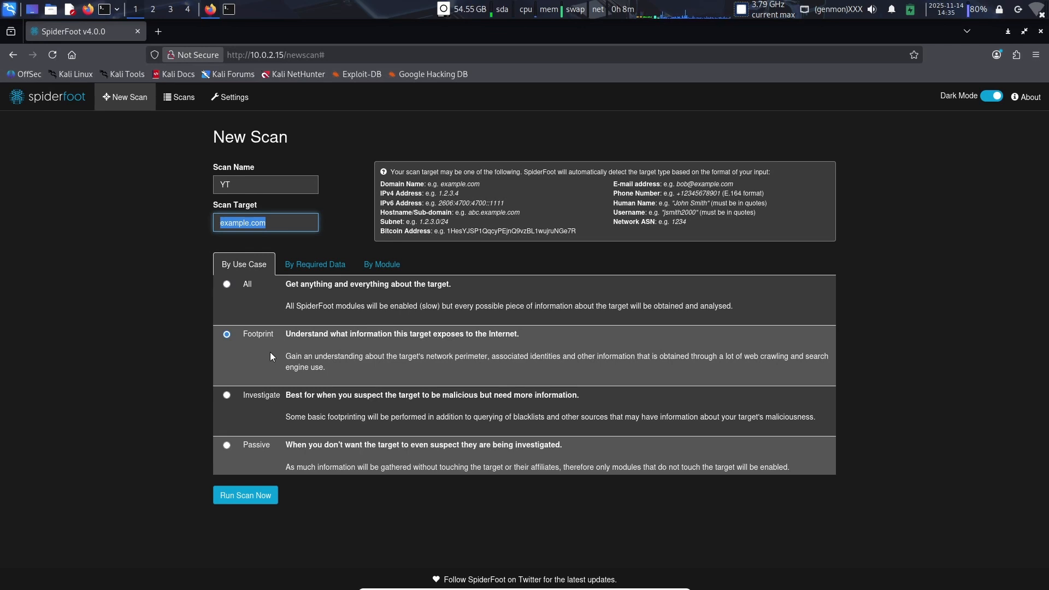
left_click(292, 219)
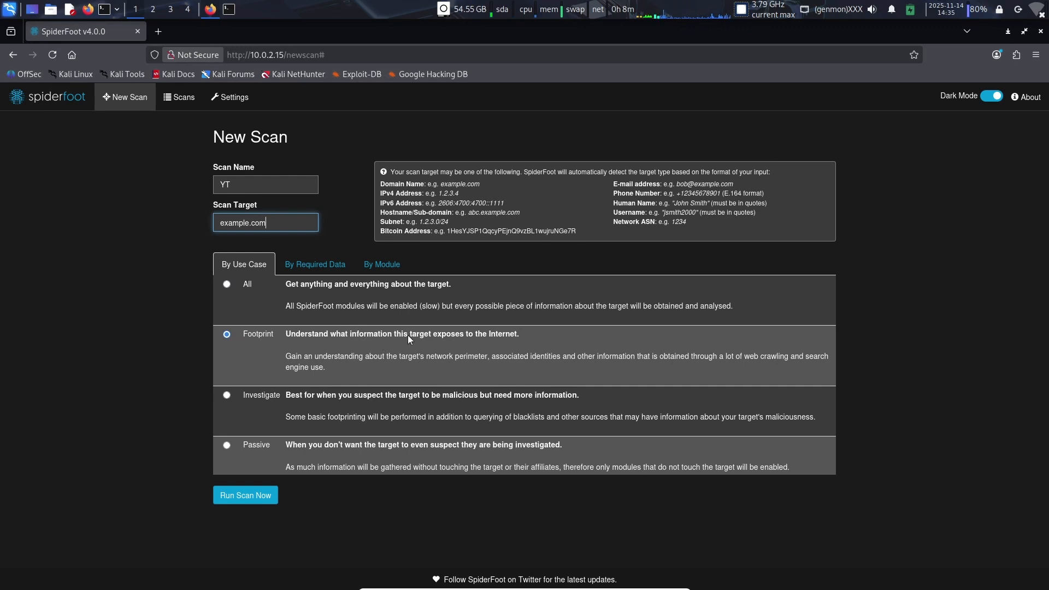
left_click_drag(407, 335, 482, 339)
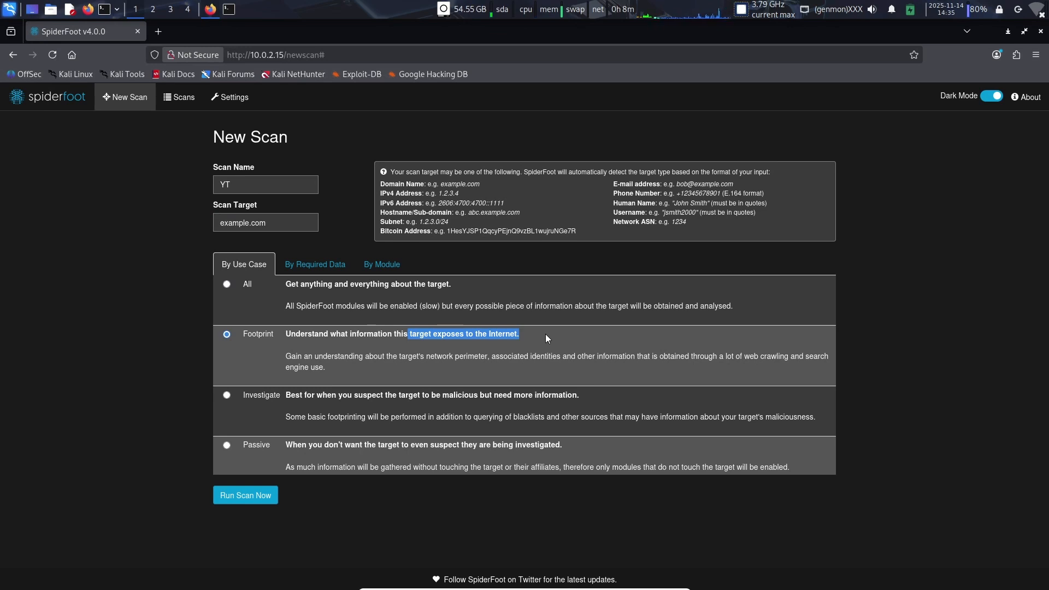
left_click(244, 497)
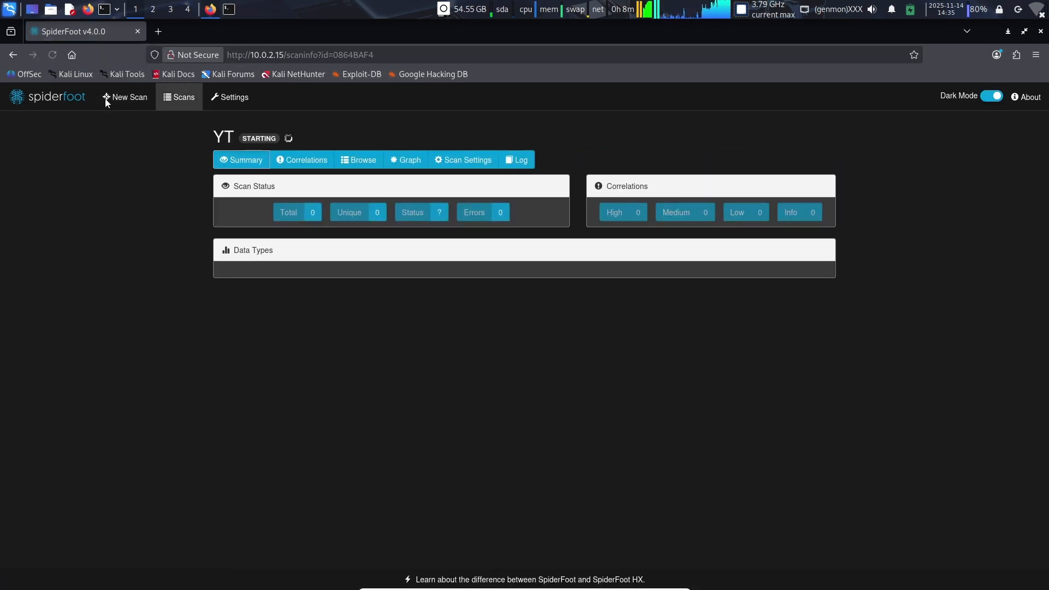
Step: Open a fresh new scan form and name the scan "yt email"
left_click(114, 104)
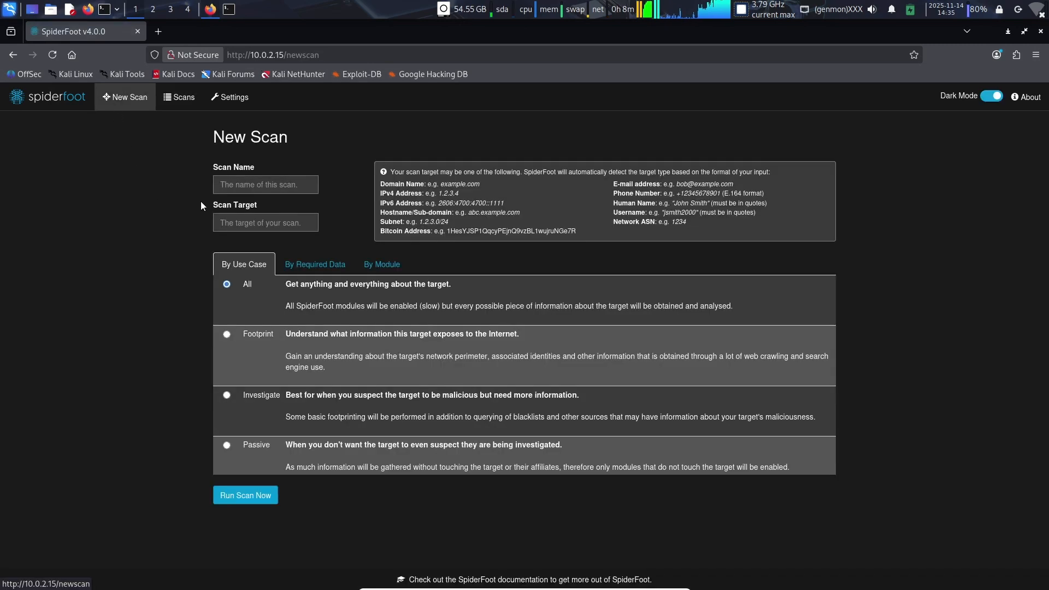
left_click(230, 187)
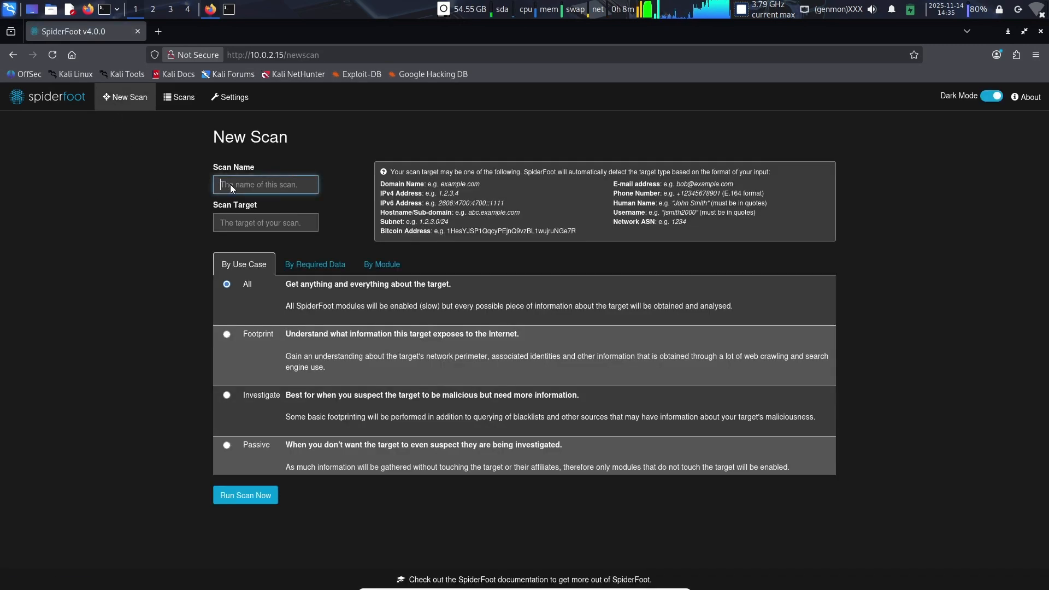
type("yt ")
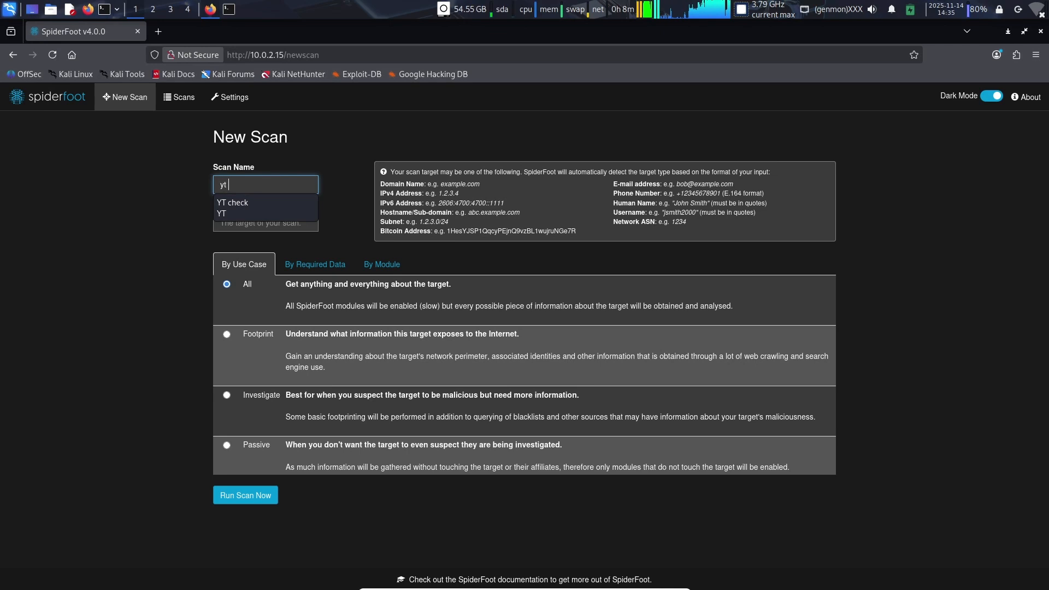
type("email")
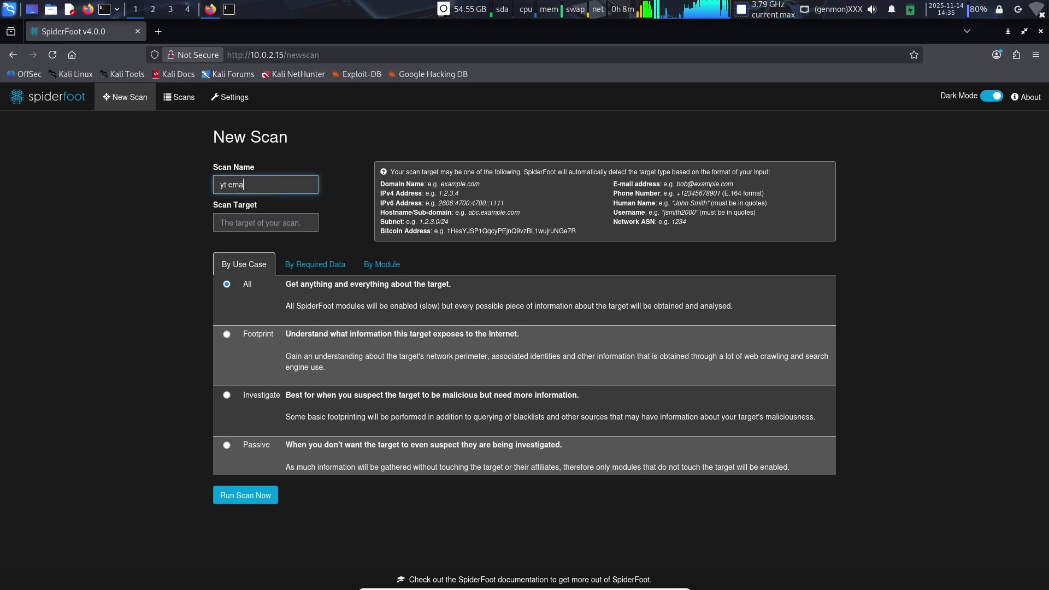
Step: Copy the sample e-mail address from the target-type hints into the scan target
left_click(243, 230)
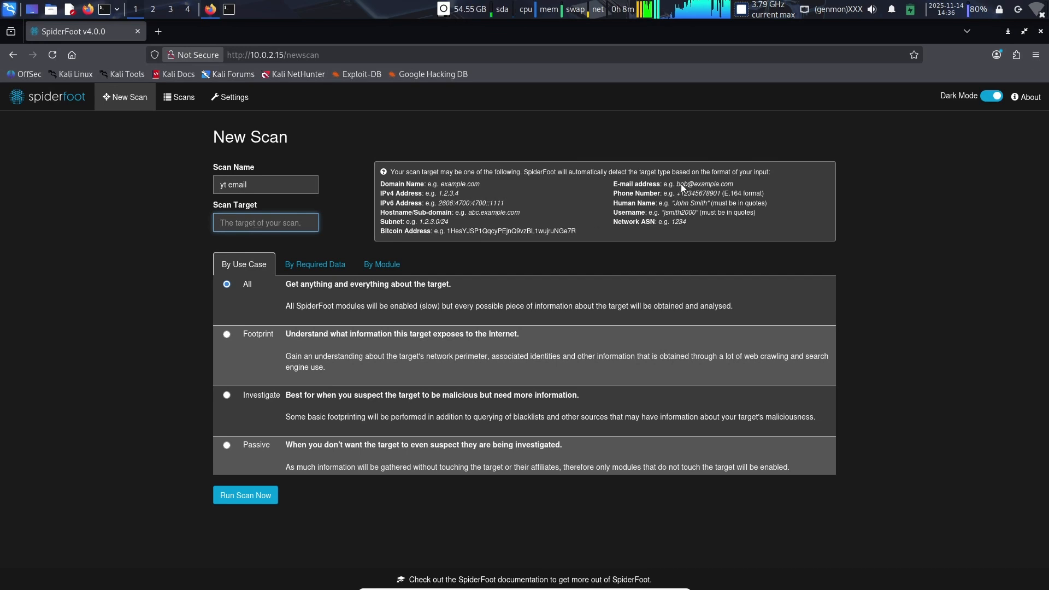
left_click_drag(681, 182, 722, 183)
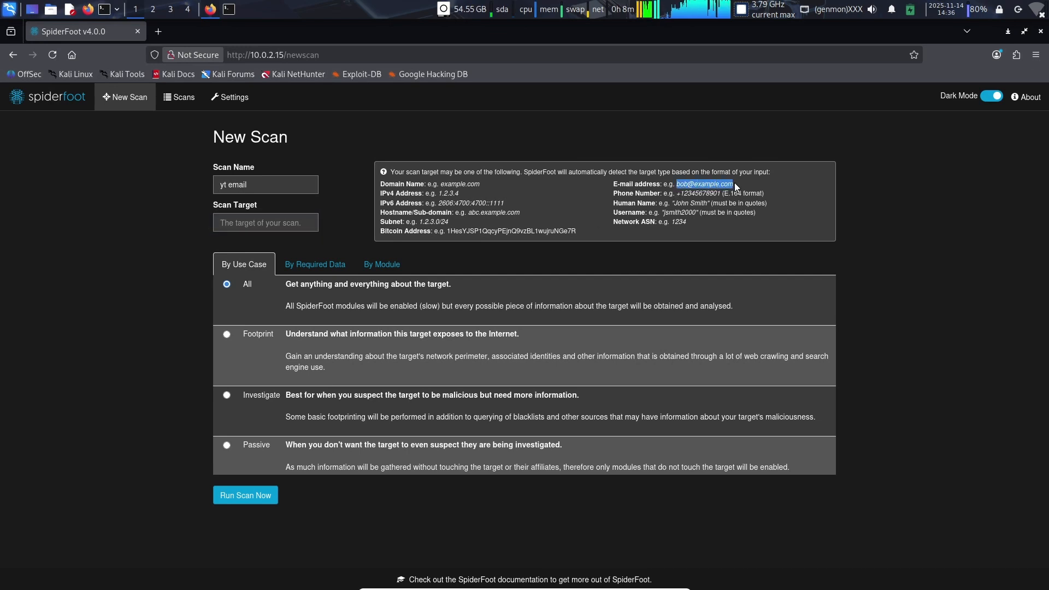
right_click(724, 186)
left_click(730, 192)
right_click(237, 223)
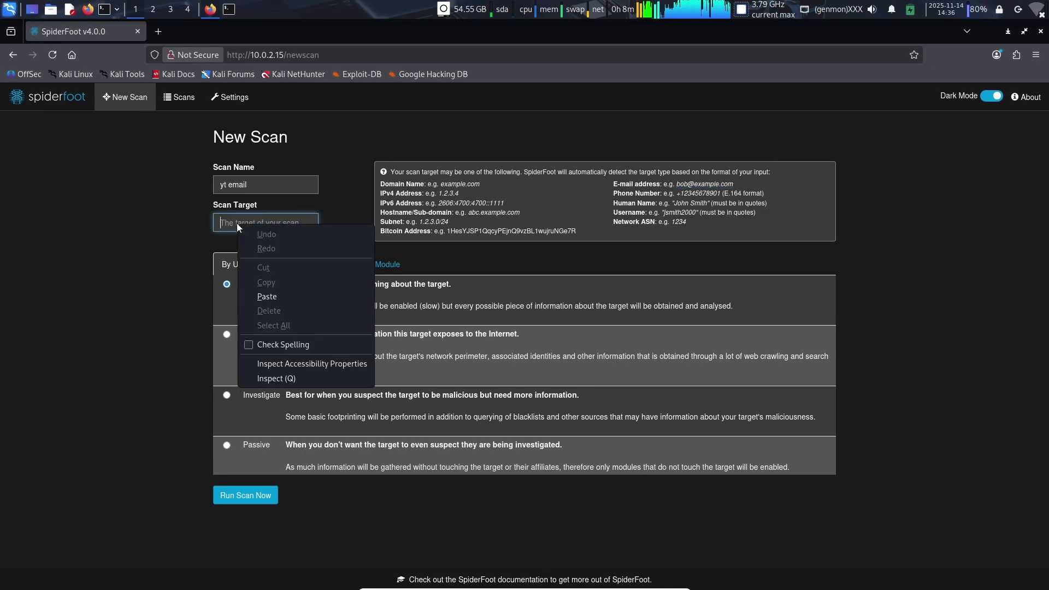
left_click(299, 299)
Step: Run the "yt email" scan with the Footprint use case and open the form for another new scan
left_click(242, 324)
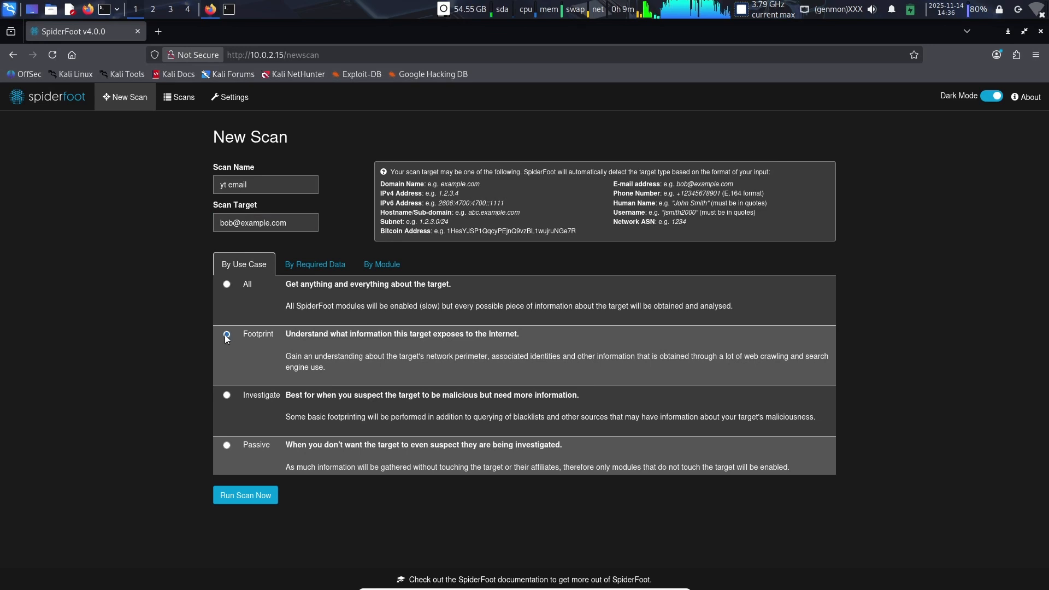
key("Return")
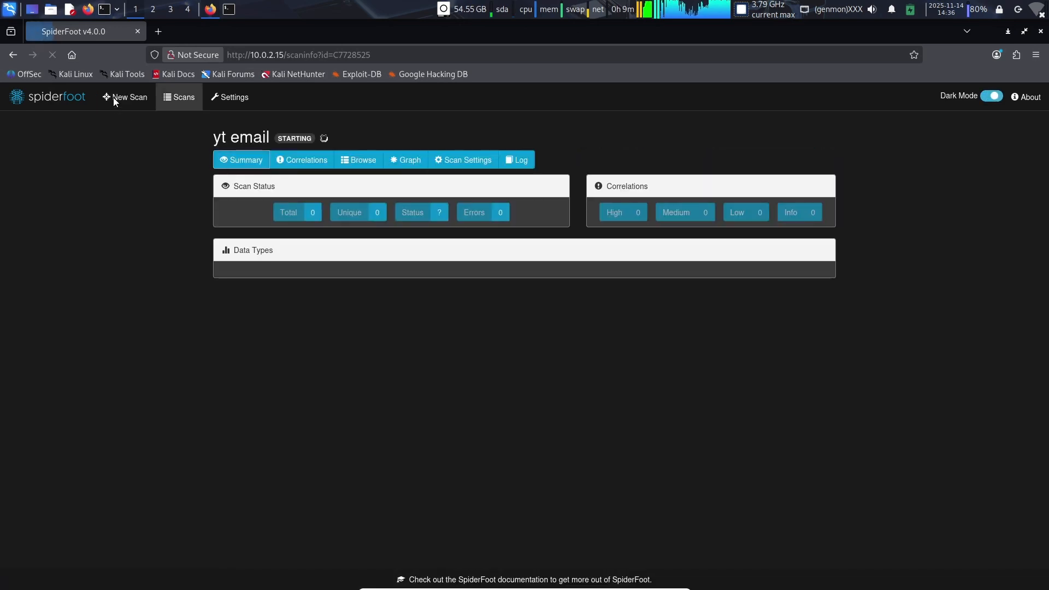
left_click(113, 97)
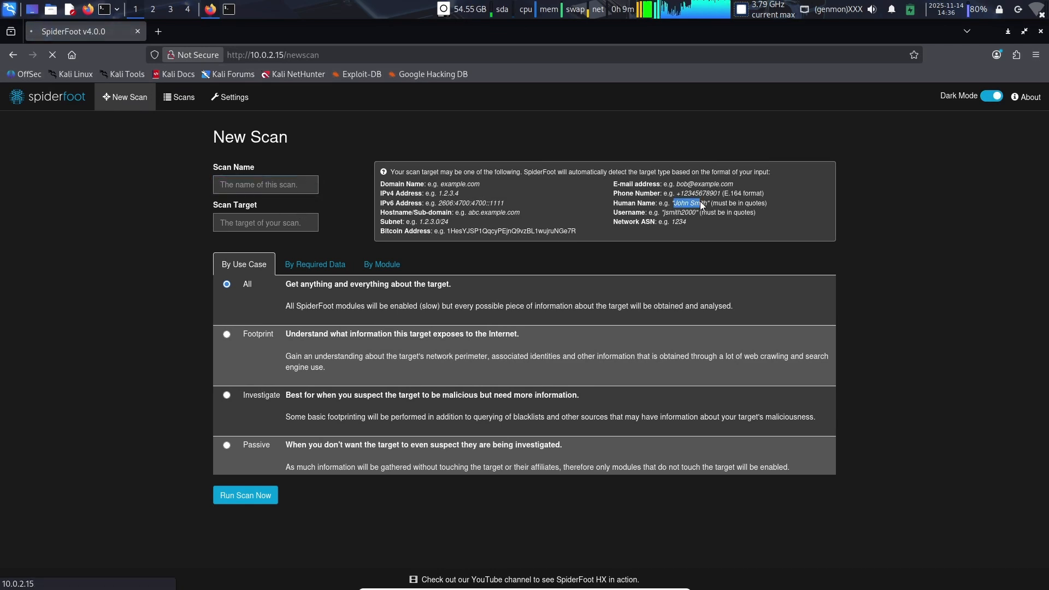
Step: Review the human name, username and phone number formats in the target hints, and check the list of scans
left_click_drag(702, 203, 708, 202)
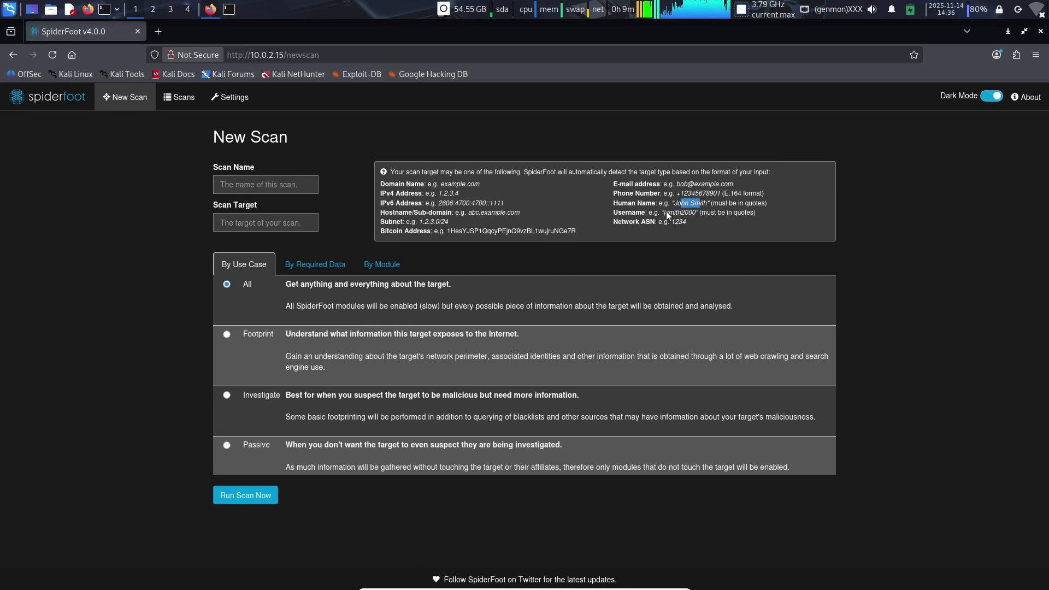
left_click_drag(693, 213, 694, 214)
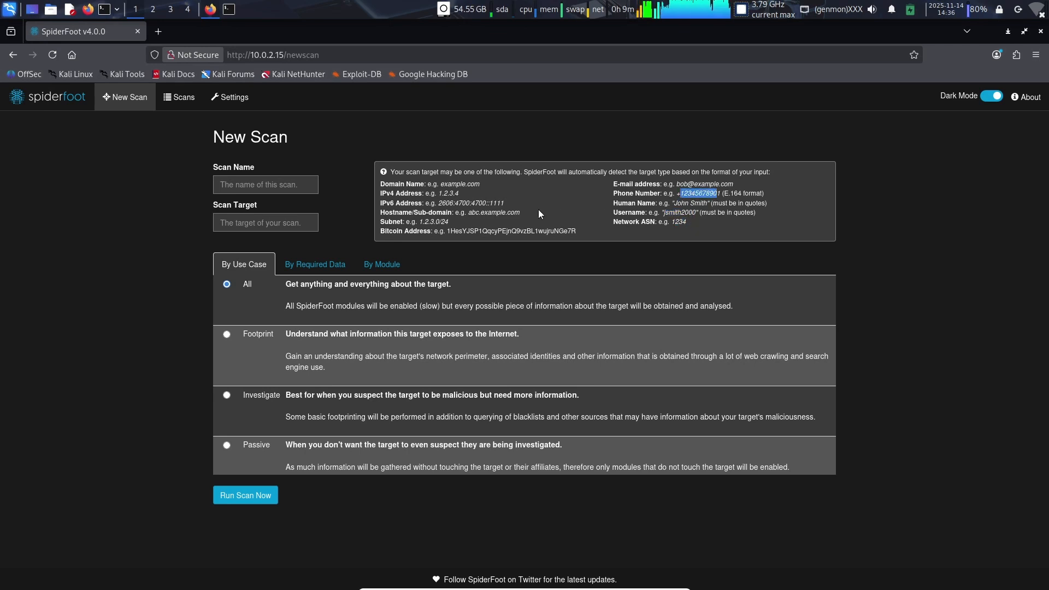
left_click(674, 212)
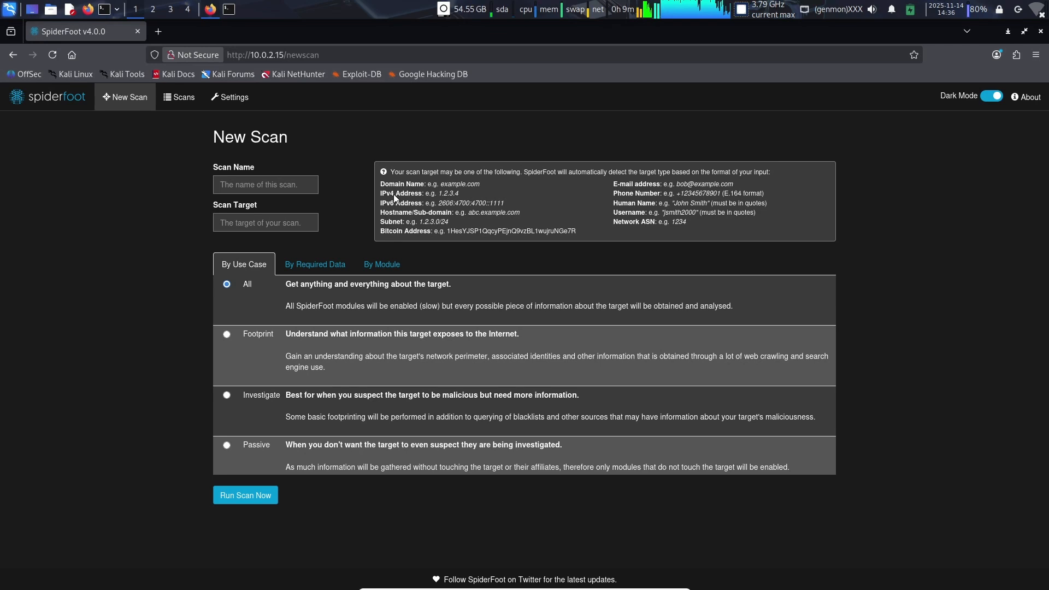
left_click(182, 100)
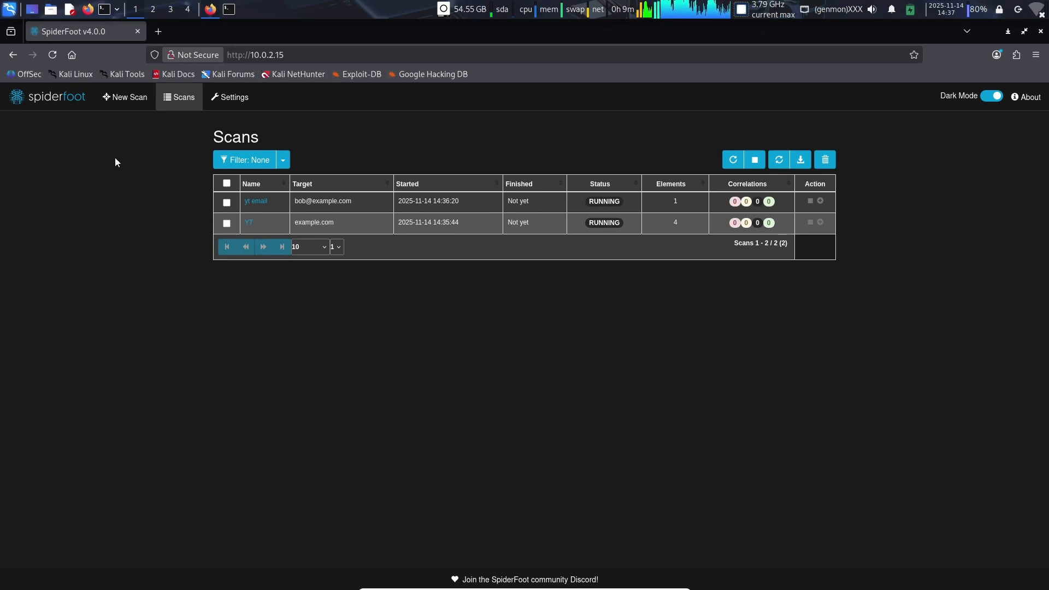
Step: Open a new scan form and examine which modules in the module list need an API key
left_click(120, 103)
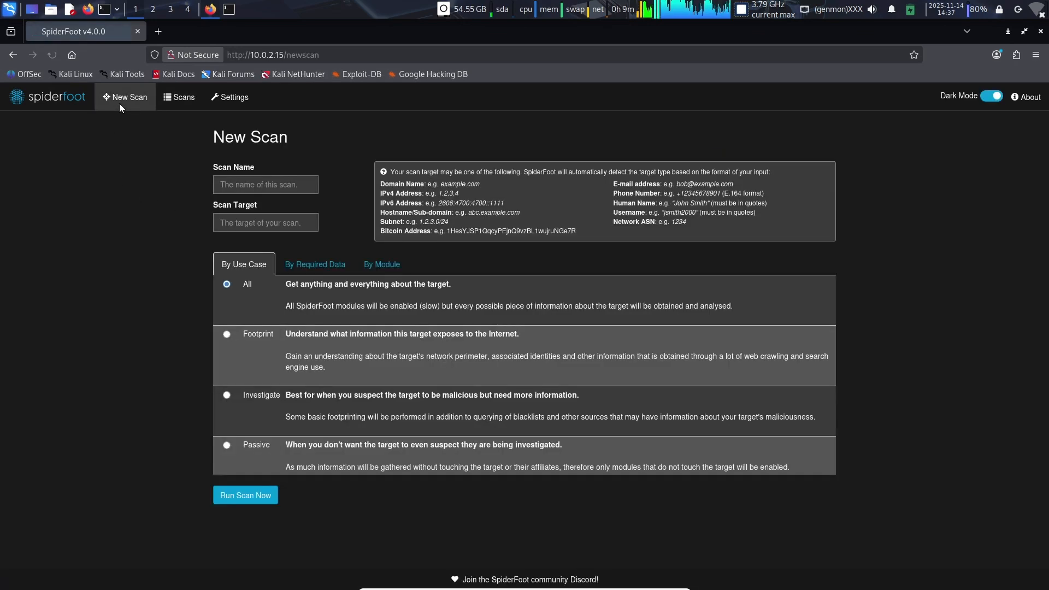
left_click(389, 258)
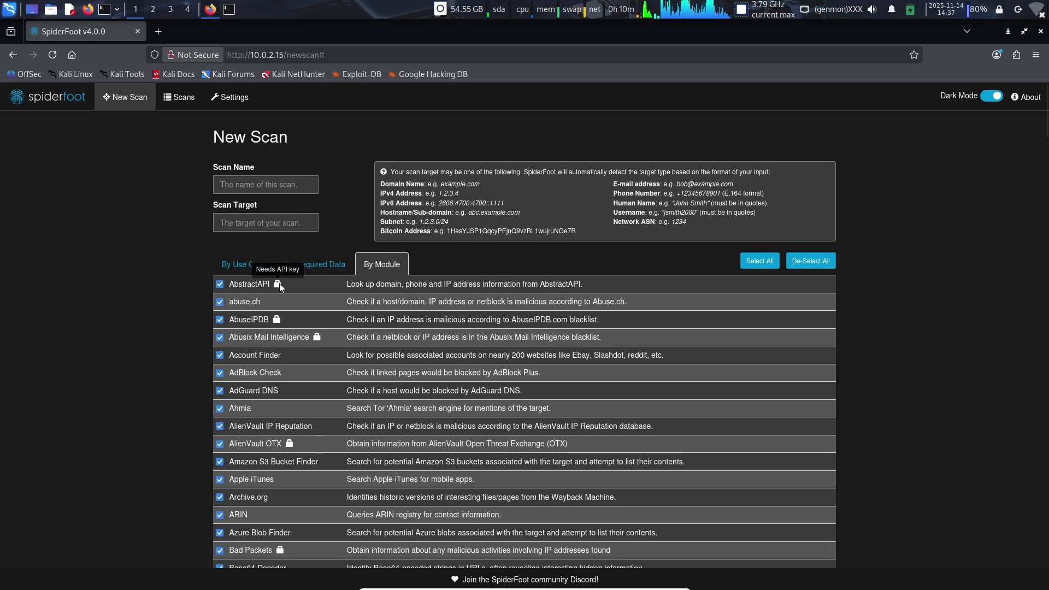
Step: Open the Abusix Mail Intelligence module's settings, place the cursor in its empty API key field, and save the settings
left_click(230, 100)
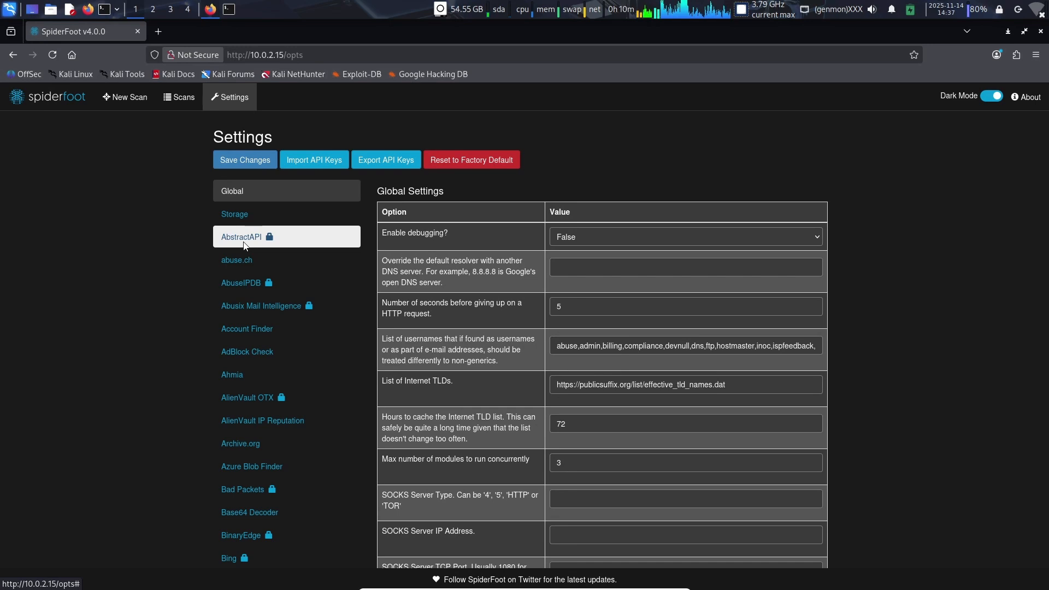
left_click(251, 316)
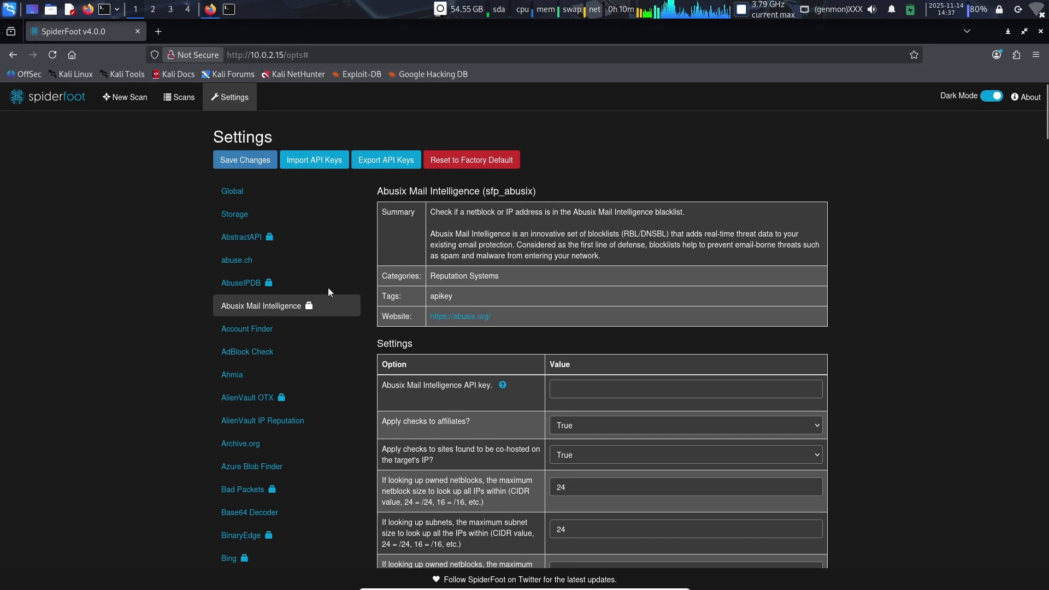
scroll(475, 359, "down", 2)
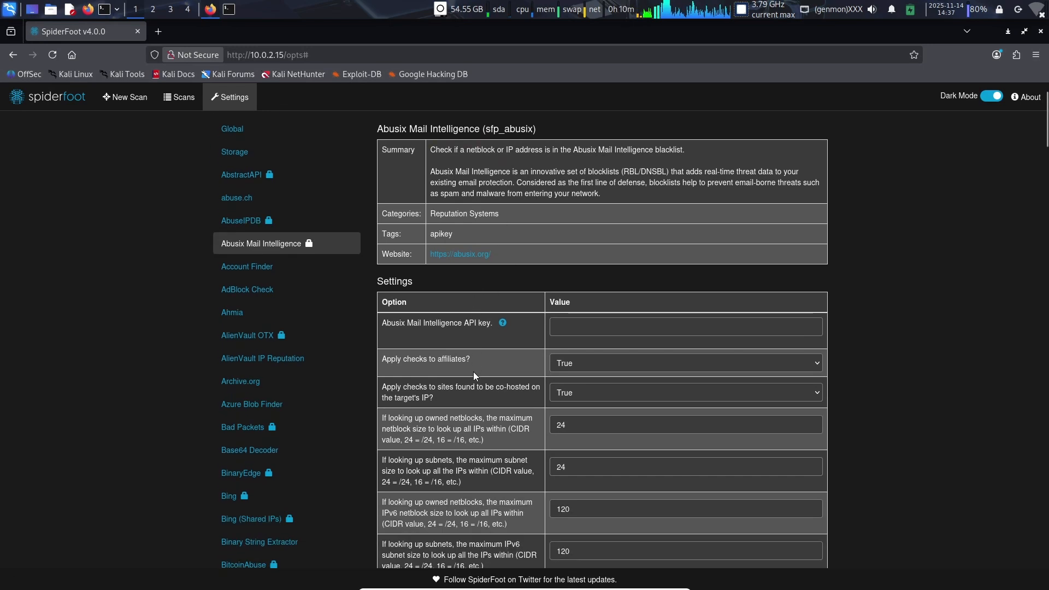
left_click(566, 325)
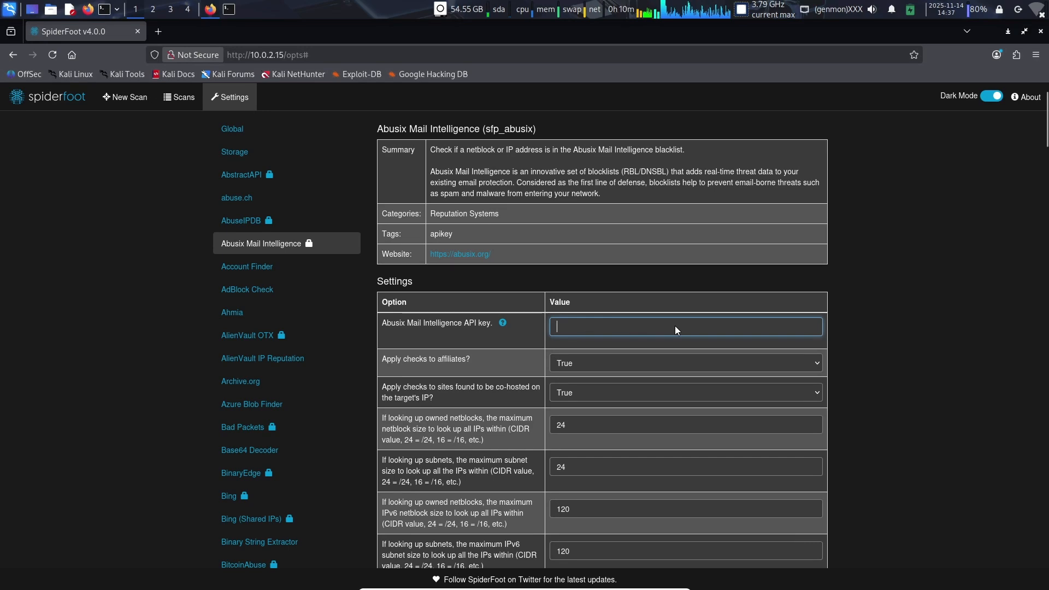
scroll(651, 329, "down", 2)
scroll(609, 339, "up", 3)
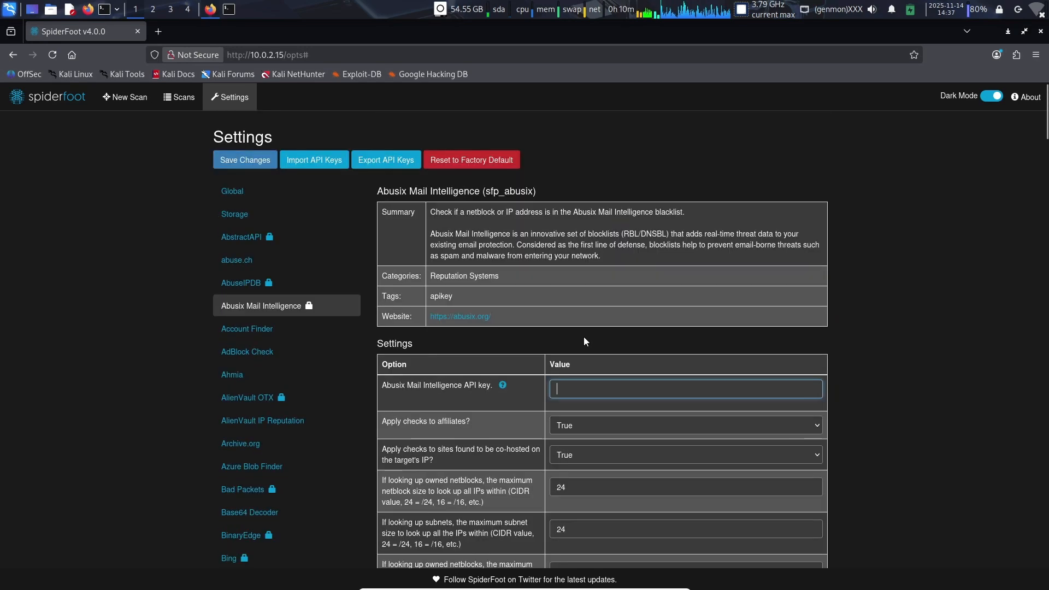
left_click(240, 160)
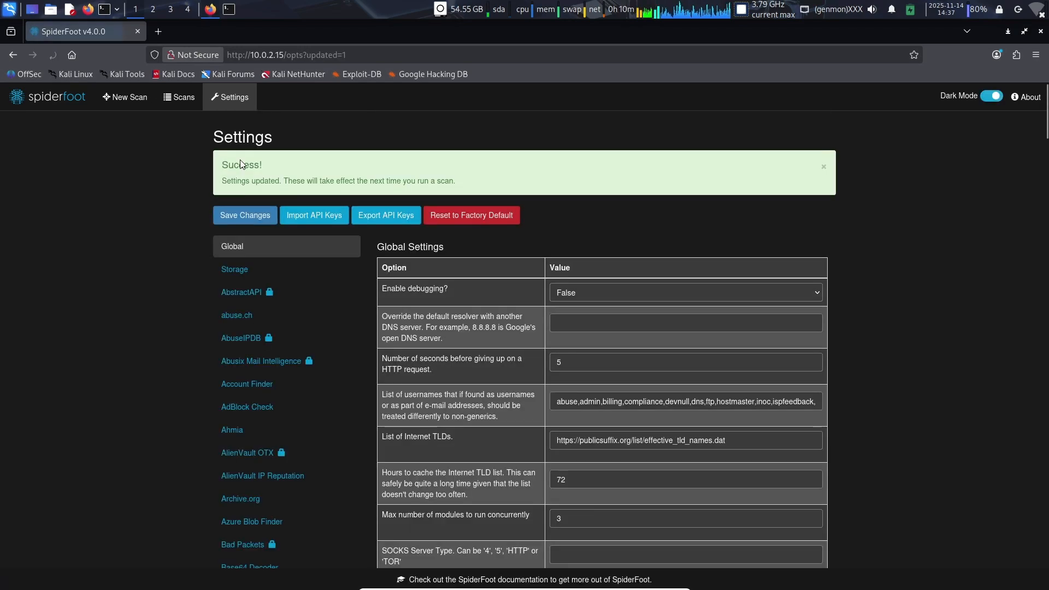
left_click_drag(349, 181, 443, 182)
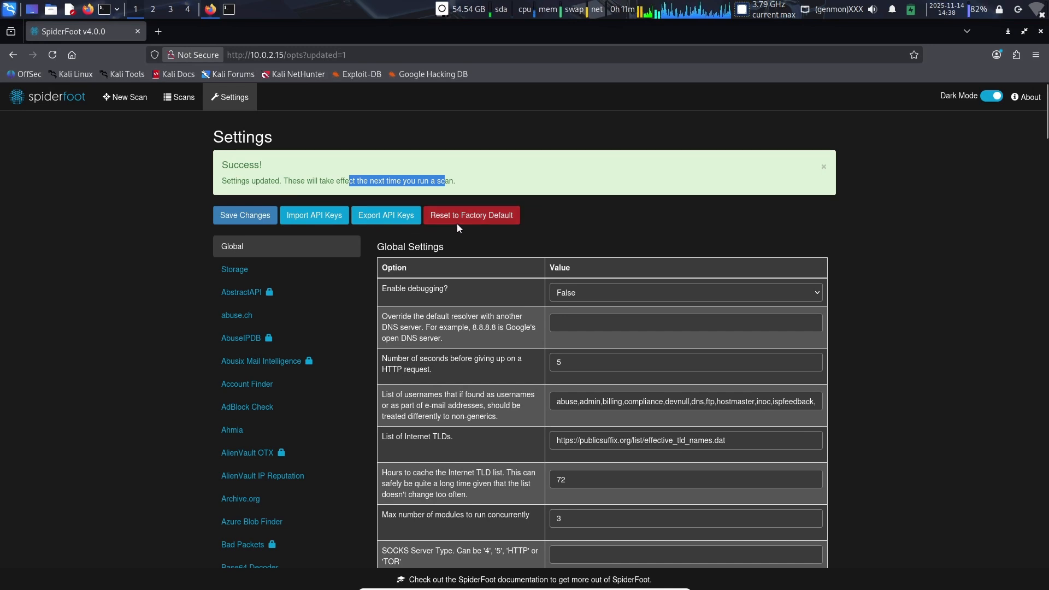
Step: Open the YT scan from the list of scans and examine the data types chart in its summary
left_click(169, 98)
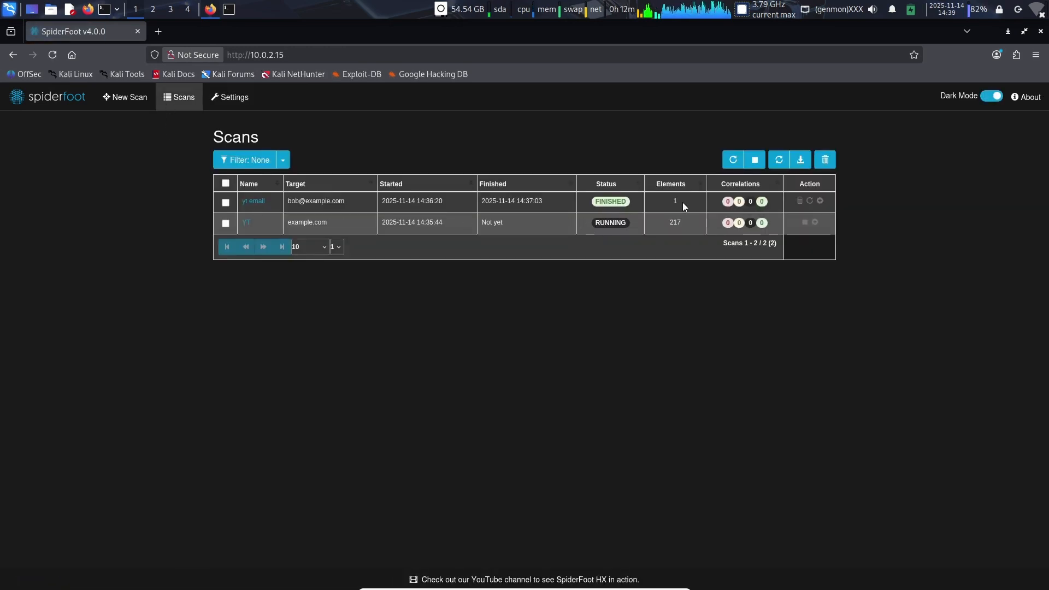
left_click(244, 223)
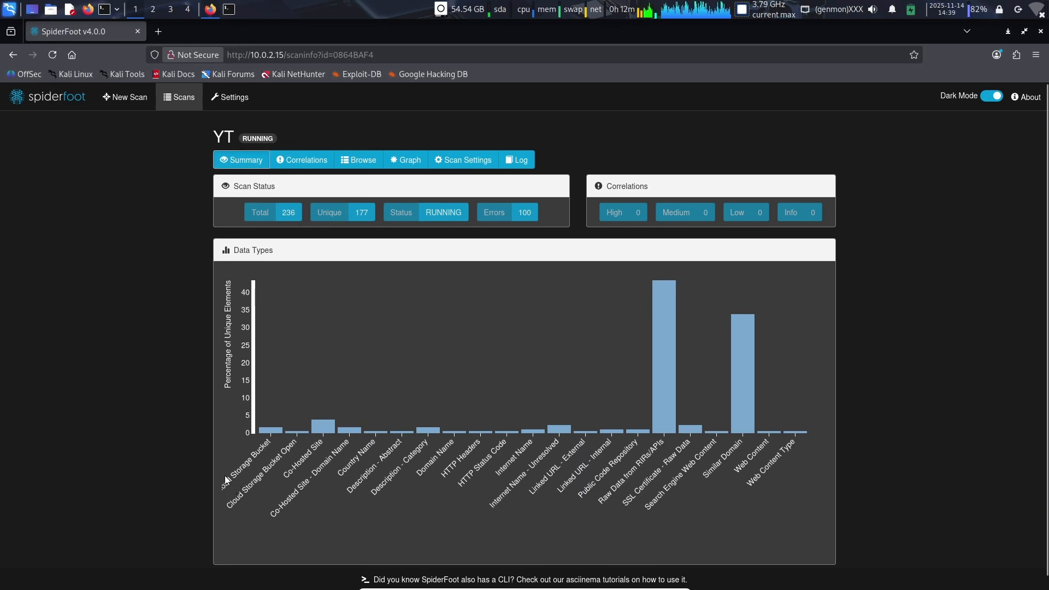
left_click_drag(226, 477, 769, 457)
left_click(433, 396)
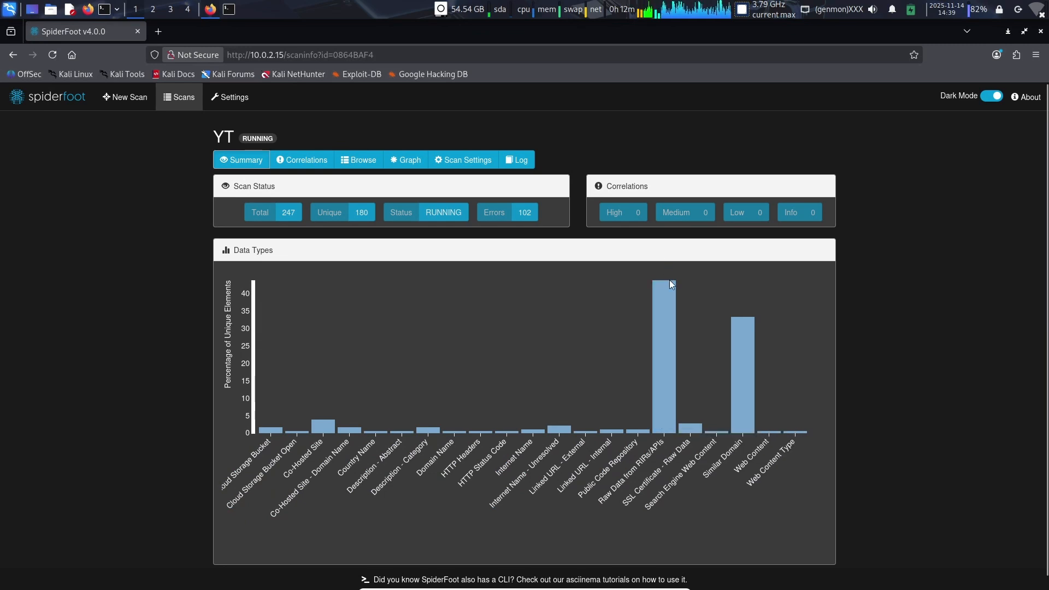
mouse_move(671, 288)
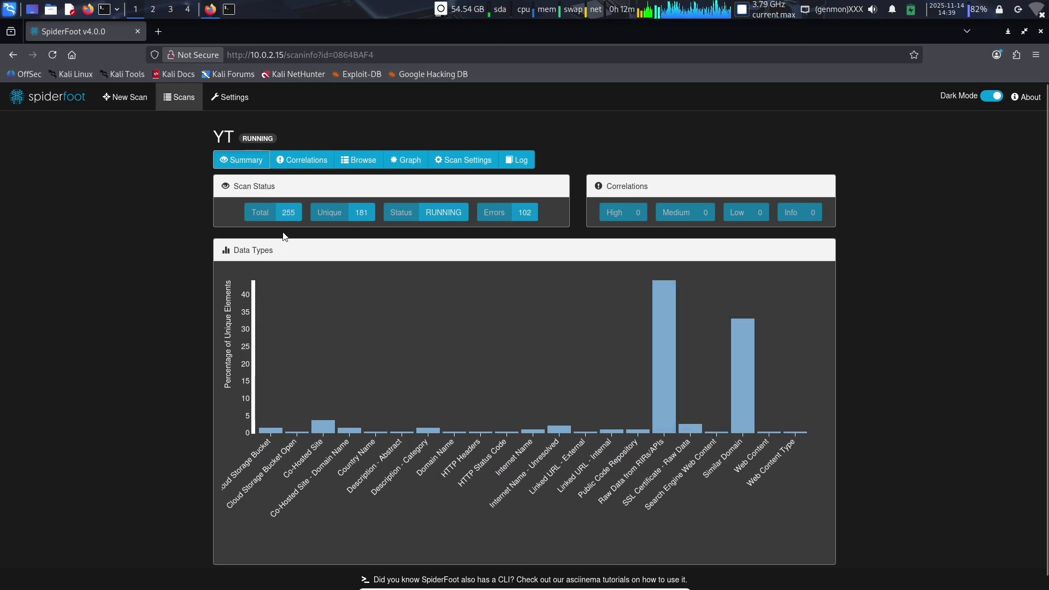
Step: Check the YT scan's correlations and browse its collected data elements by type
left_click(291, 164)
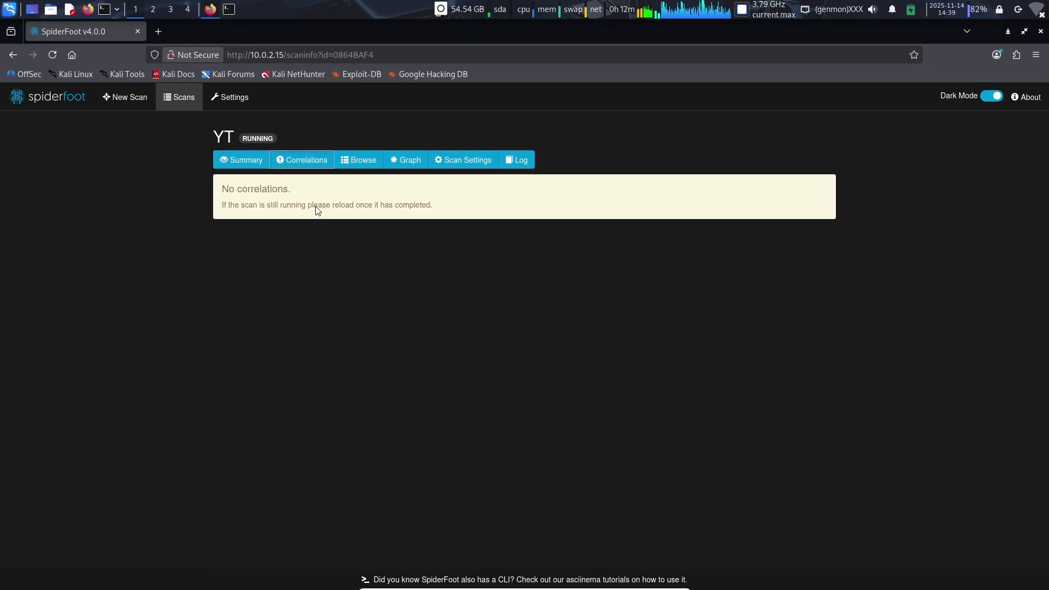
left_click(354, 161)
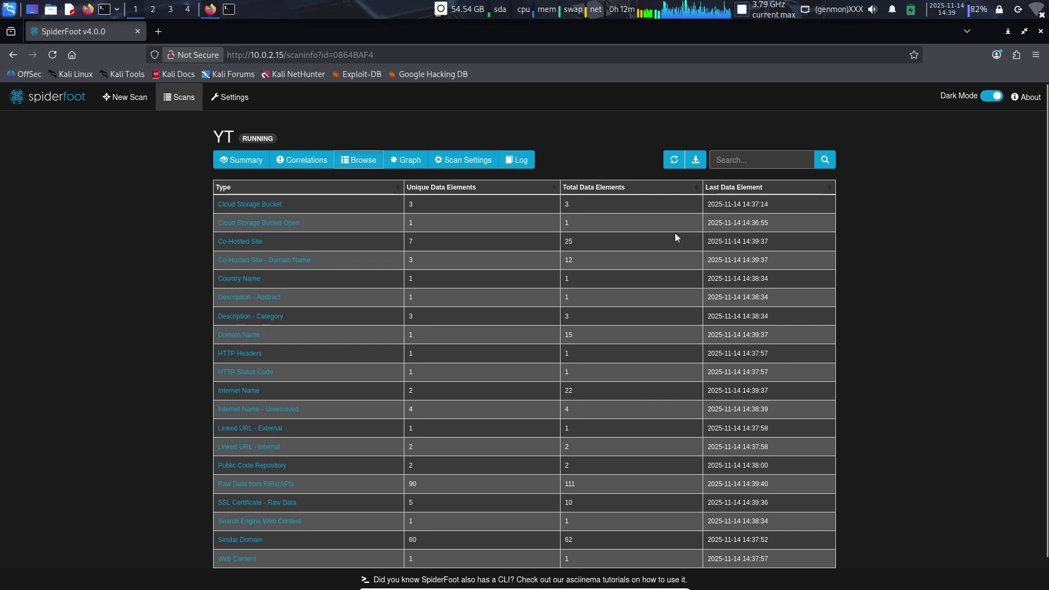
scroll(349, 323, "down", 2)
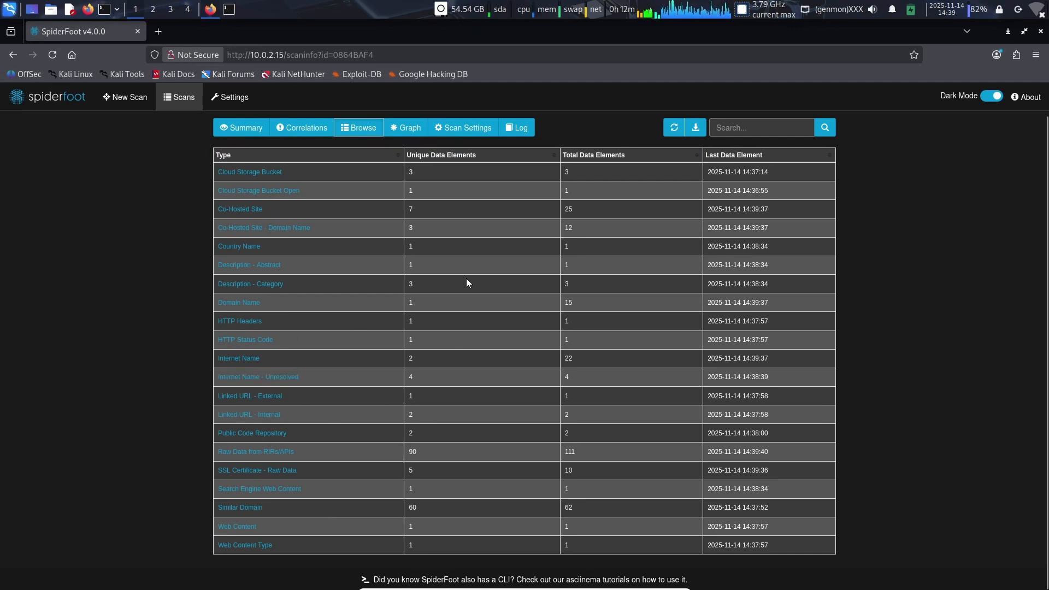
Step: Show the YT scan's results as a graph and examine the domain nodes linked to the target
left_click(415, 126)
left_click_drag(444, 281, 489, 338)
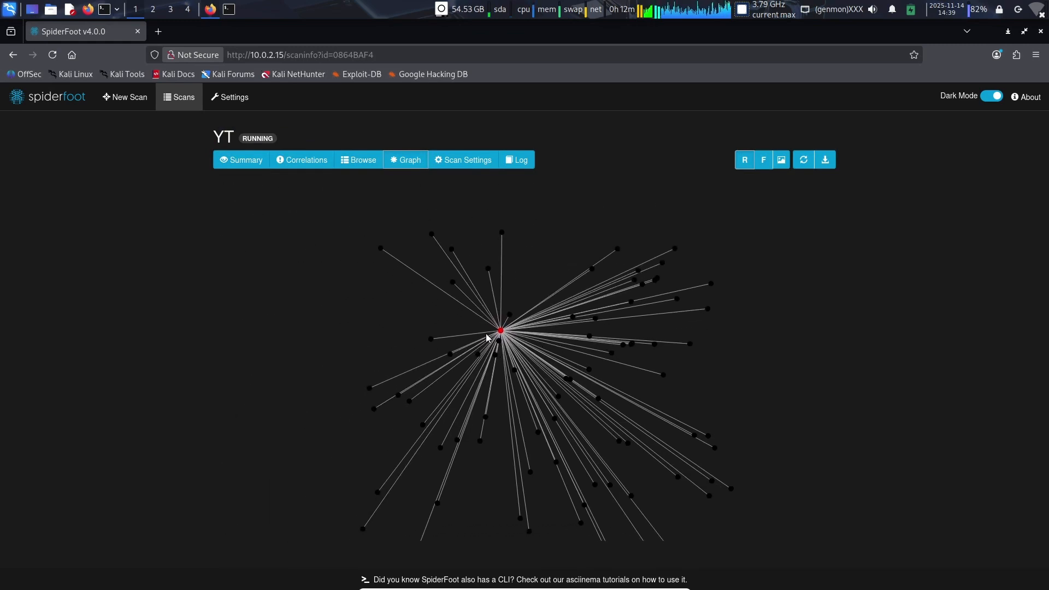
scroll(517, 264, "down", 3)
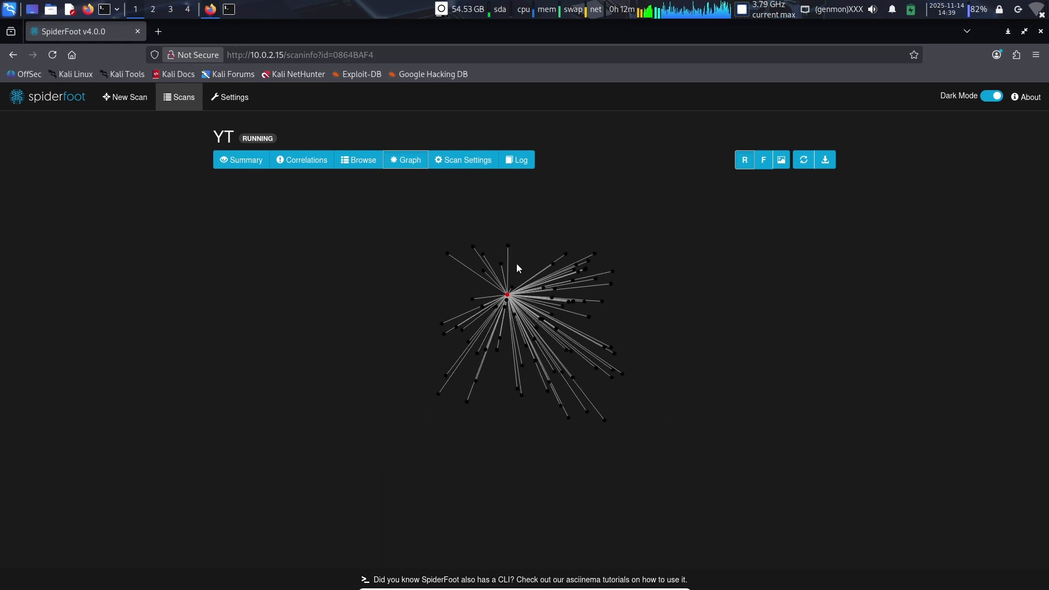
scroll(512, 270, "up", 5)
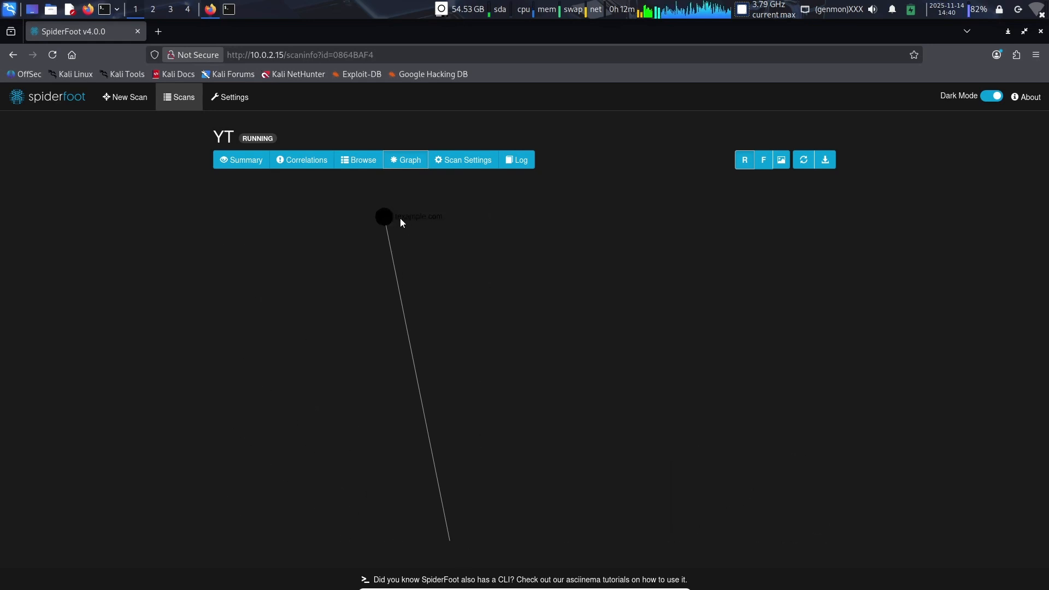
scroll(411, 246, "down", 2)
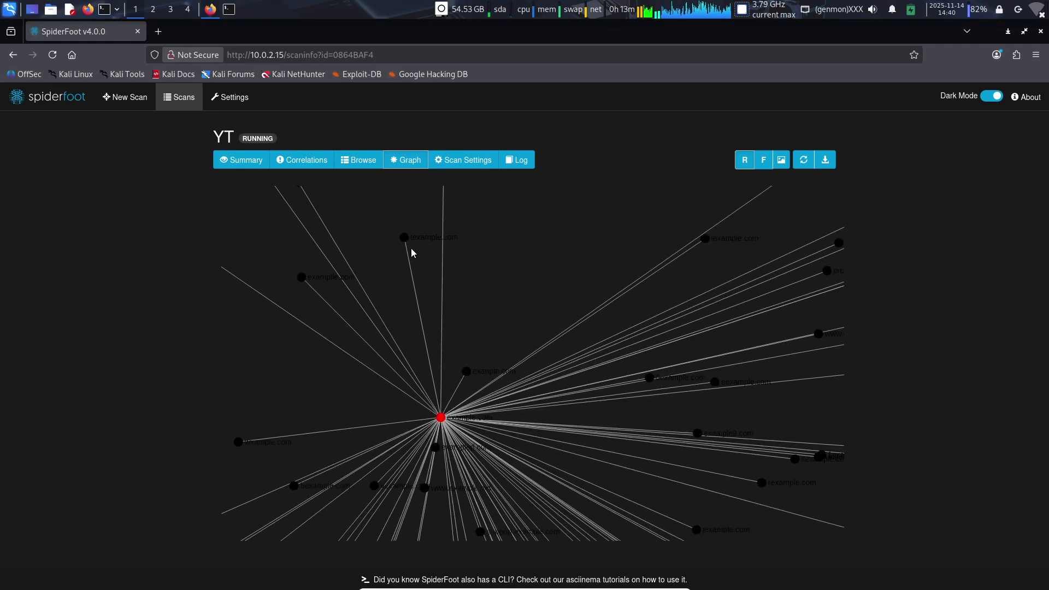
scroll(412, 247, "down", 1)
mouse_move(446, 323)
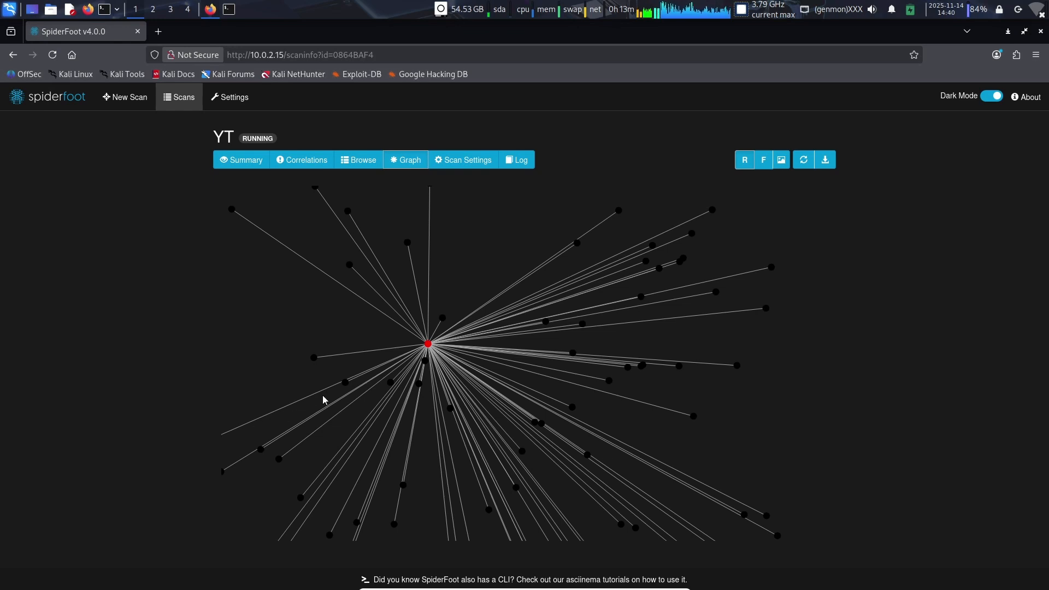
scroll(322, 399, "down", 3)
mouse_move(276, 422)
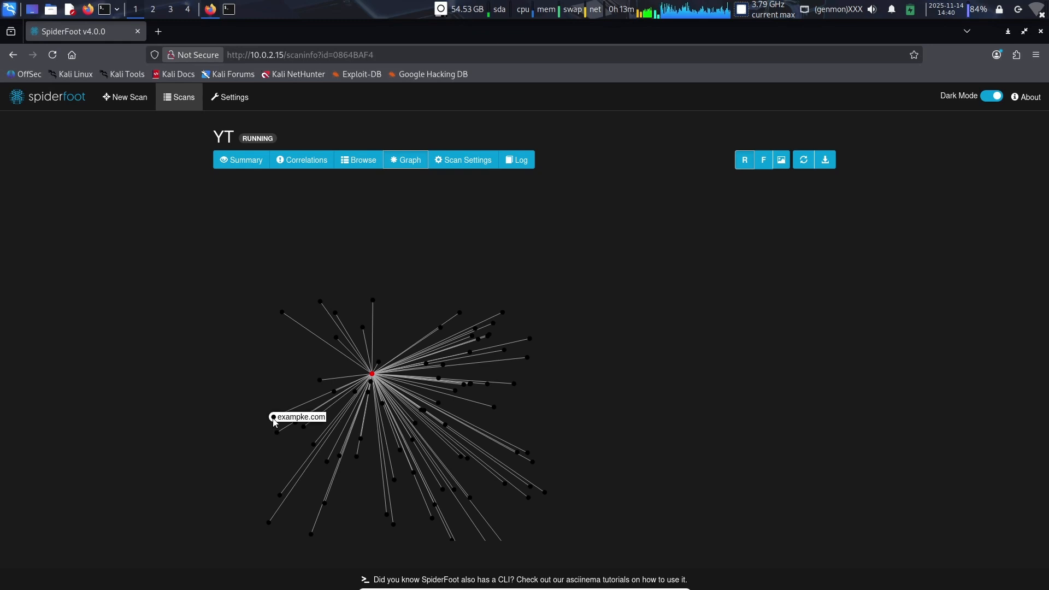
scroll(402, 391, "up", 5)
scroll(411, 390, "up", 5)
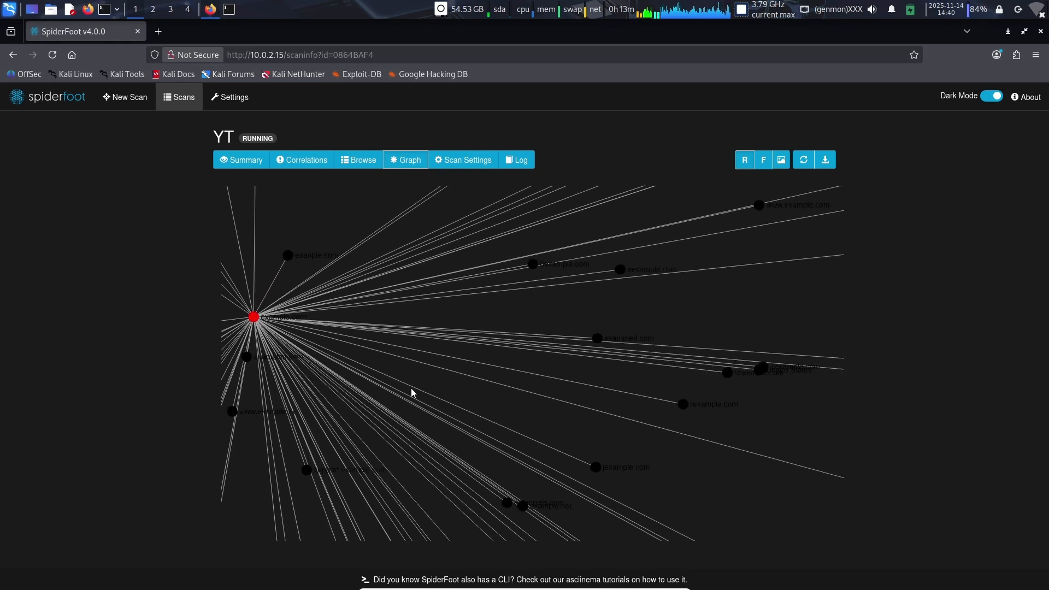
scroll(411, 390, "down", 4)
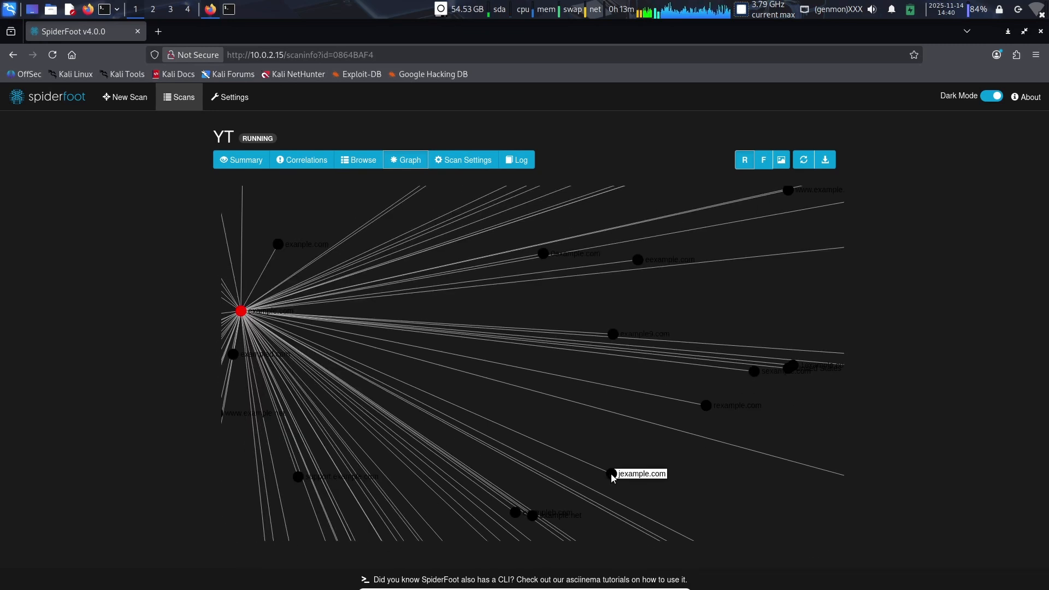
Step: View the meta information and global settings used by the YT scan
left_click(449, 159)
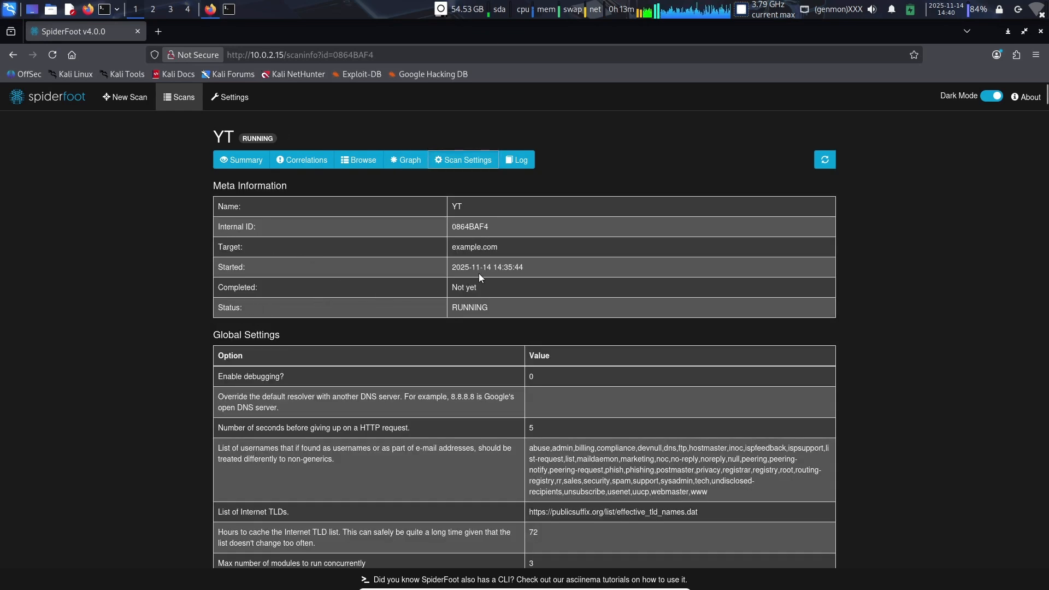
scroll(479, 273, "down", 2)
scroll(480, 274, "up", 2)
Step: Check the YT scan's progress in the list of scans, and reopen its scan settings to examine the enabled modules
left_click(161, 100)
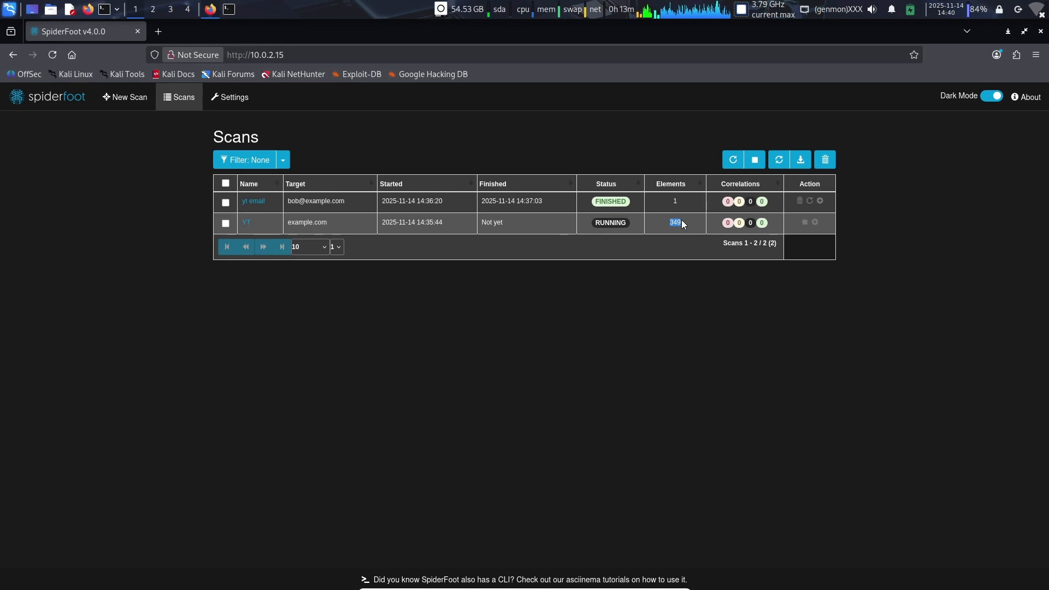
left_click(246, 223)
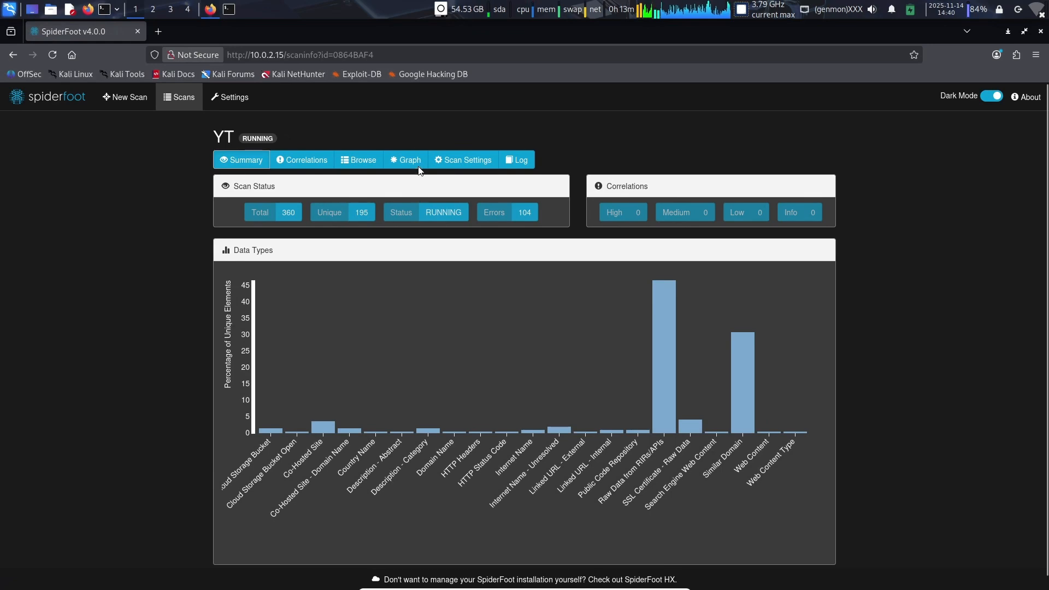
left_click(444, 161)
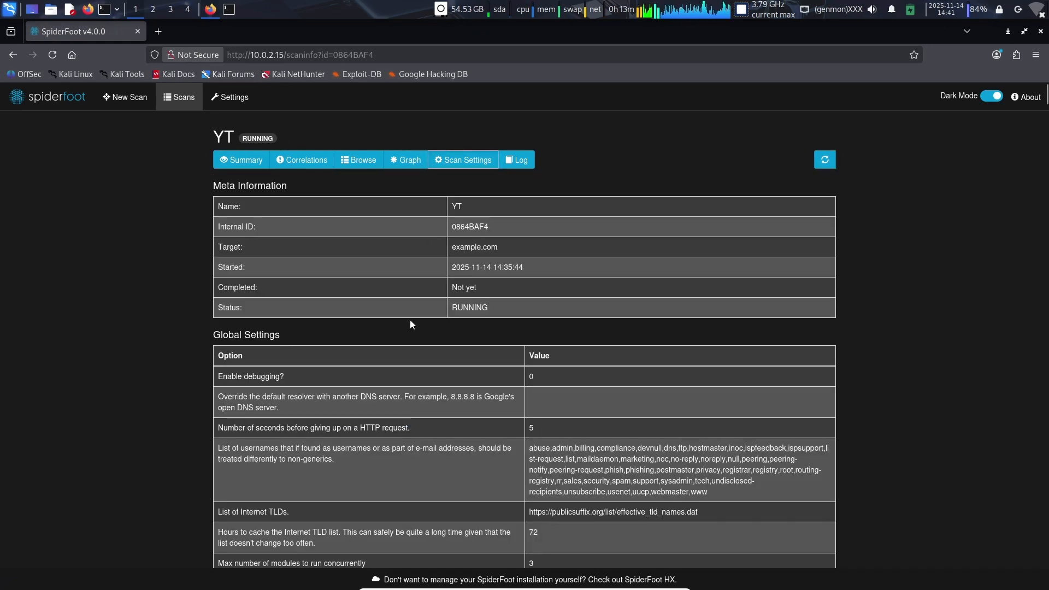
scroll(410, 321, "down", 7)
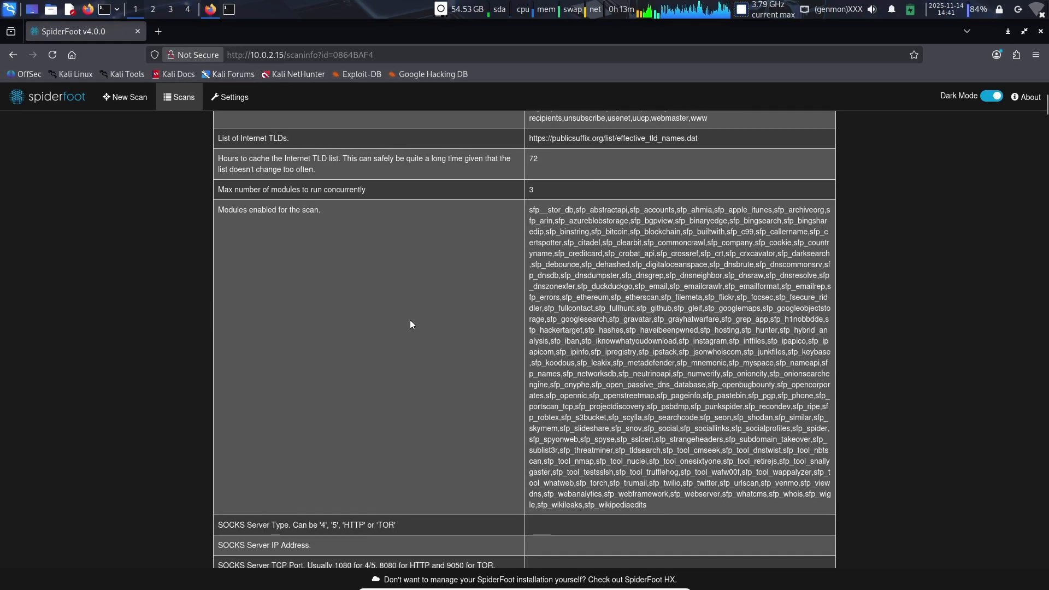
left_click_drag(555, 215, 600, 332)
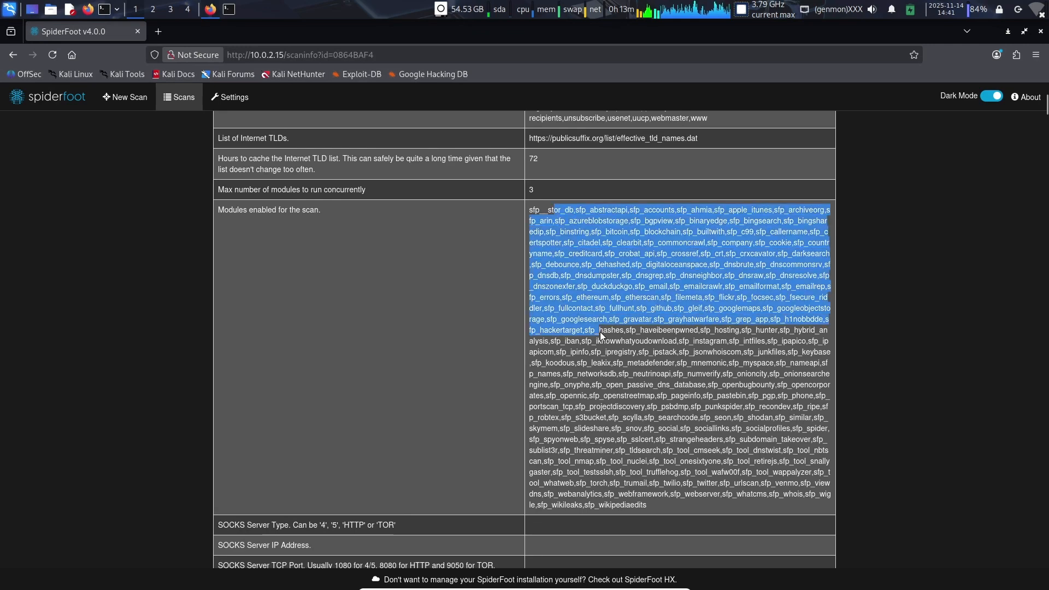
scroll(600, 332, "down", 3)
scroll(600, 332, "down", 2)
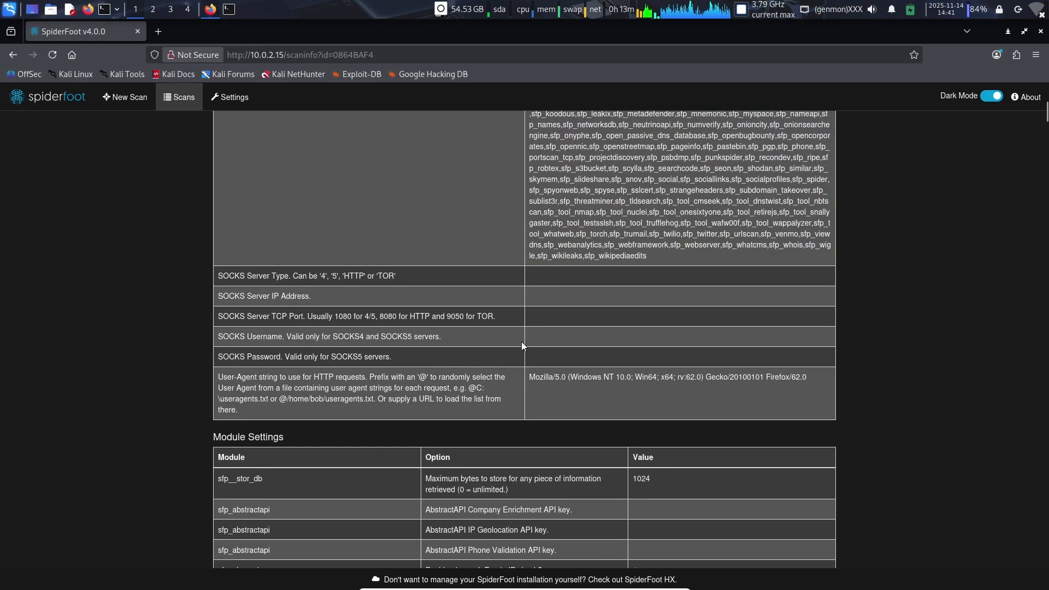
Step: Look over the YT scan's global and module settings, and open the scan's event log
scroll(522, 345, "down", 3)
scroll(522, 345, "up", 10)
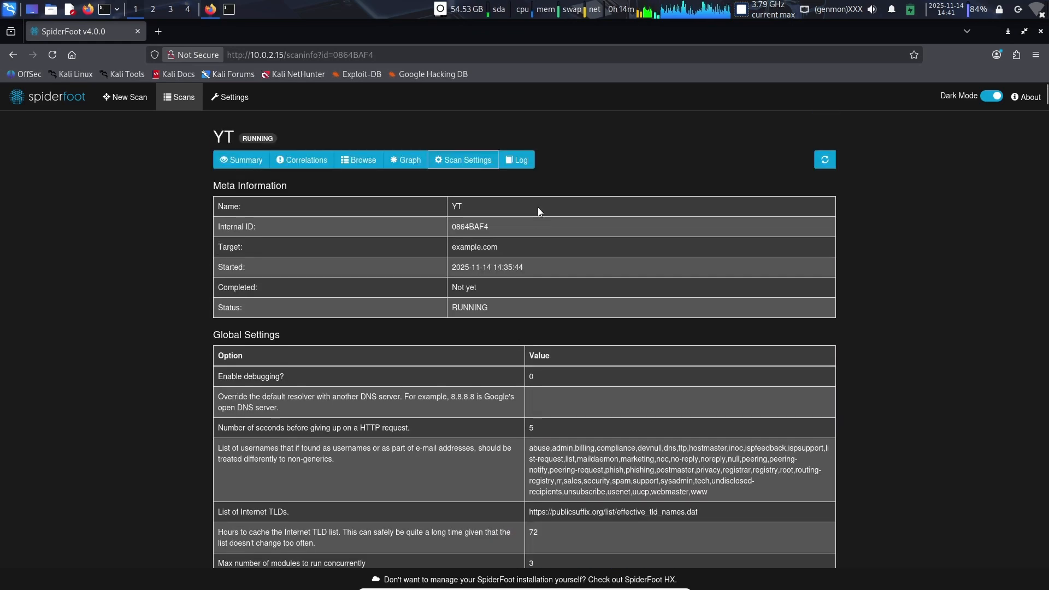
left_click(523, 162)
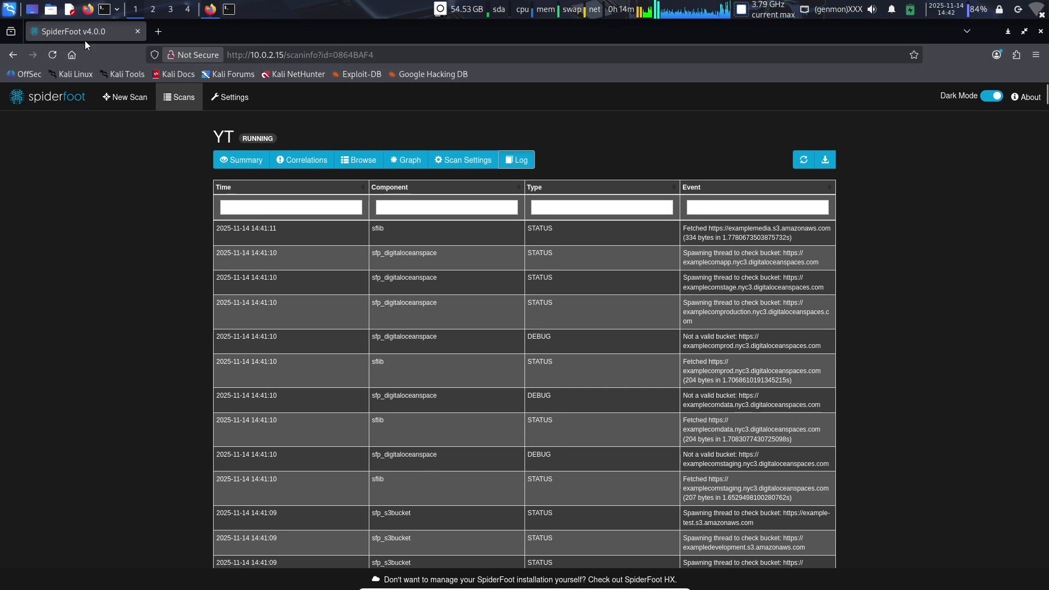
Step: Return to the list of scans and abort the running YT scan of example.com
left_click(183, 97)
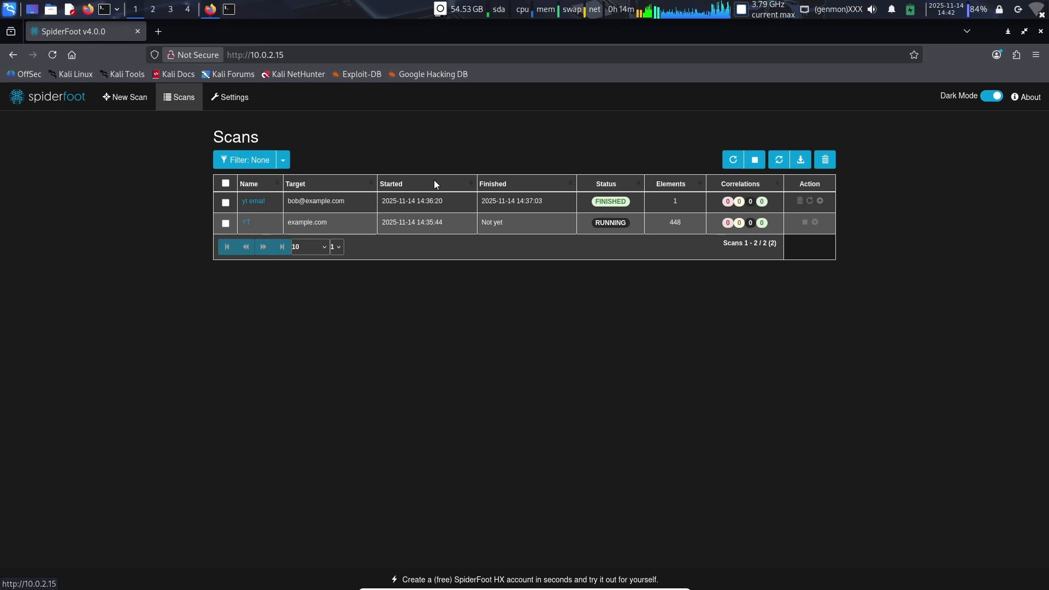
left_click(803, 222)
left_click(579, 206)
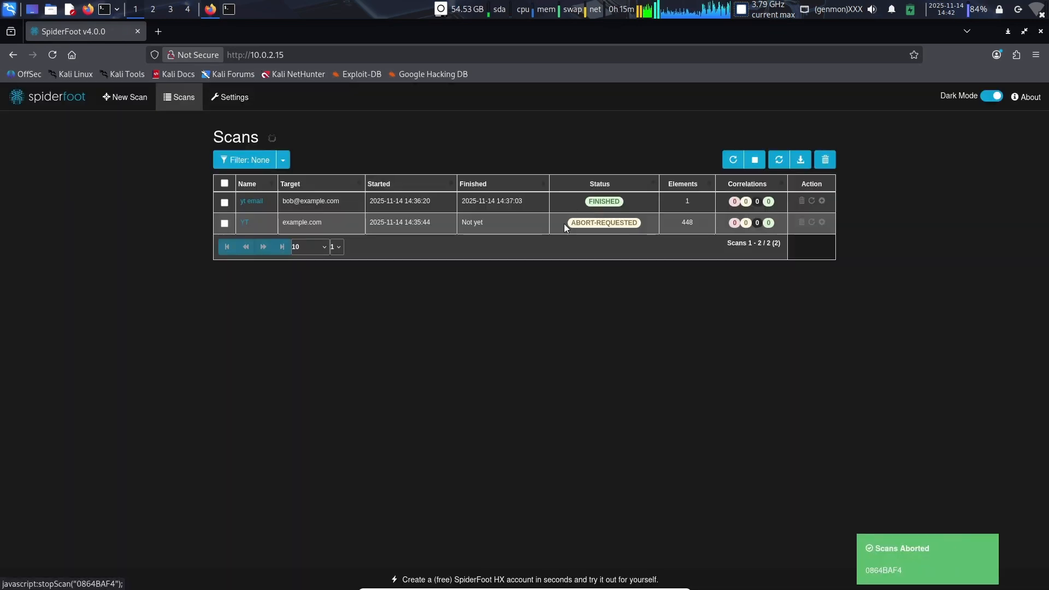
Step: Delete the aborted YT scan from the list of scans
left_click(824, 164)
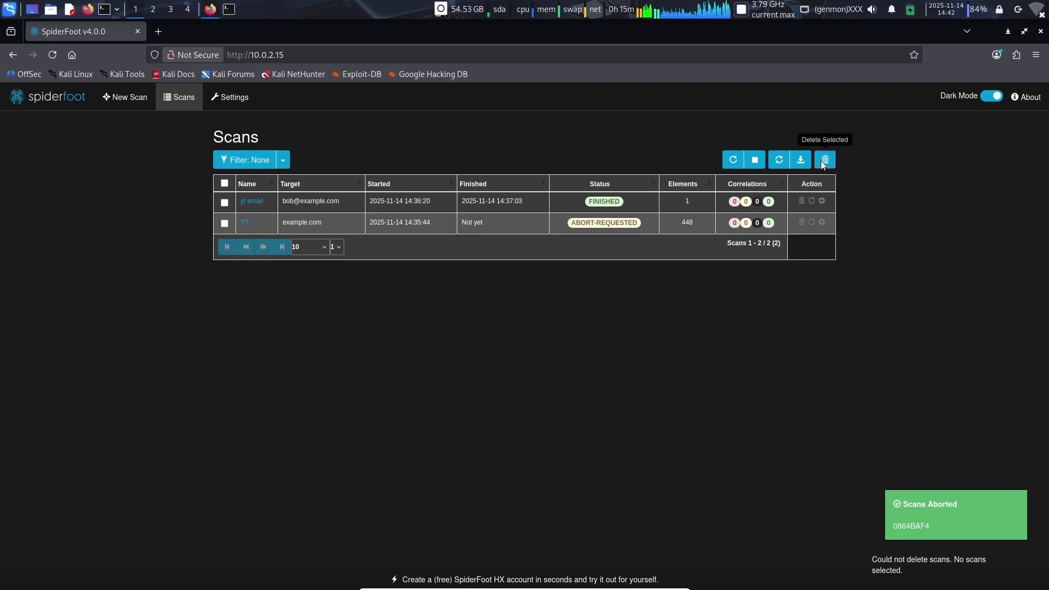
left_click(799, 224)
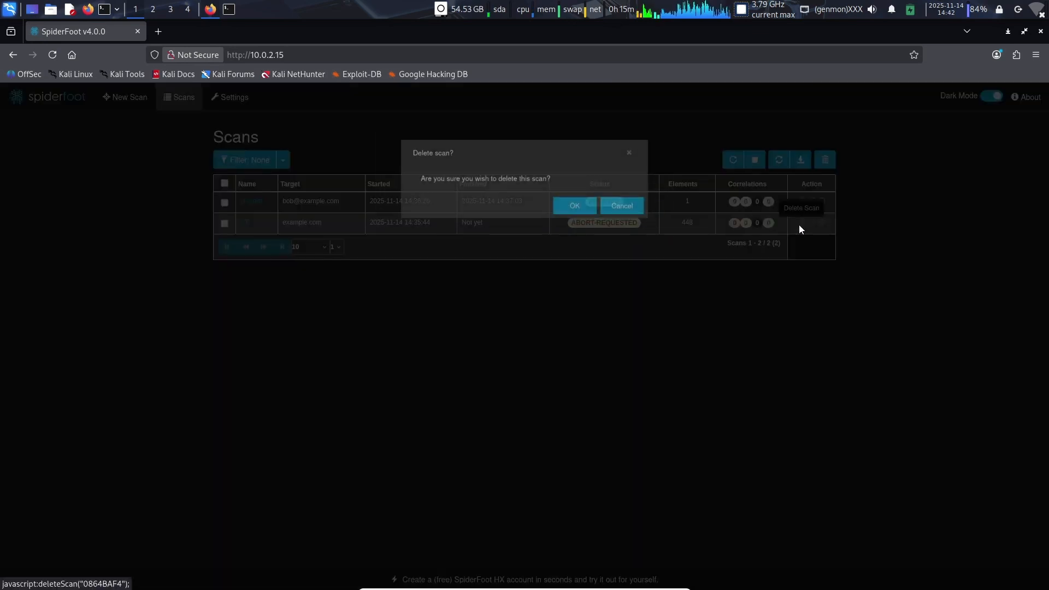
left_click(587, 207)
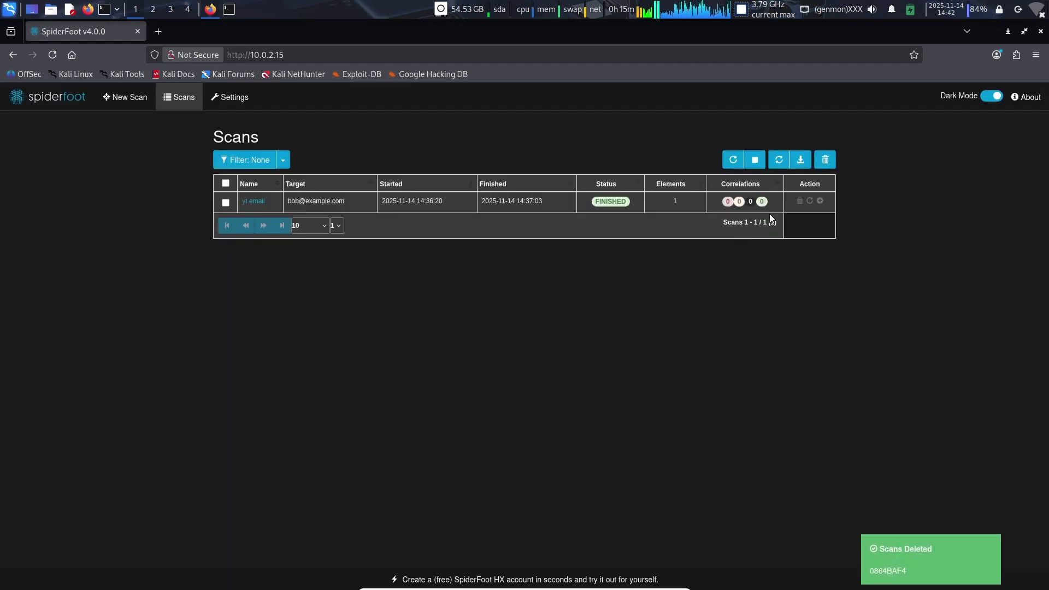
Step: Delete the finished e-mail scan and reload the list of scans
left_click(800, 201)
left_click(568, 211)
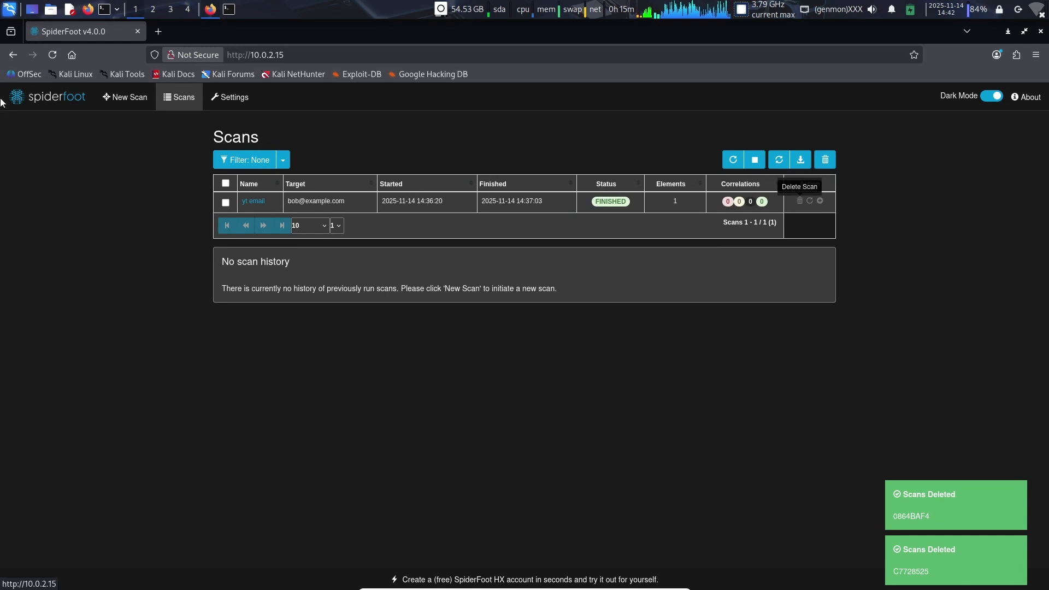
left_click(53, 56)
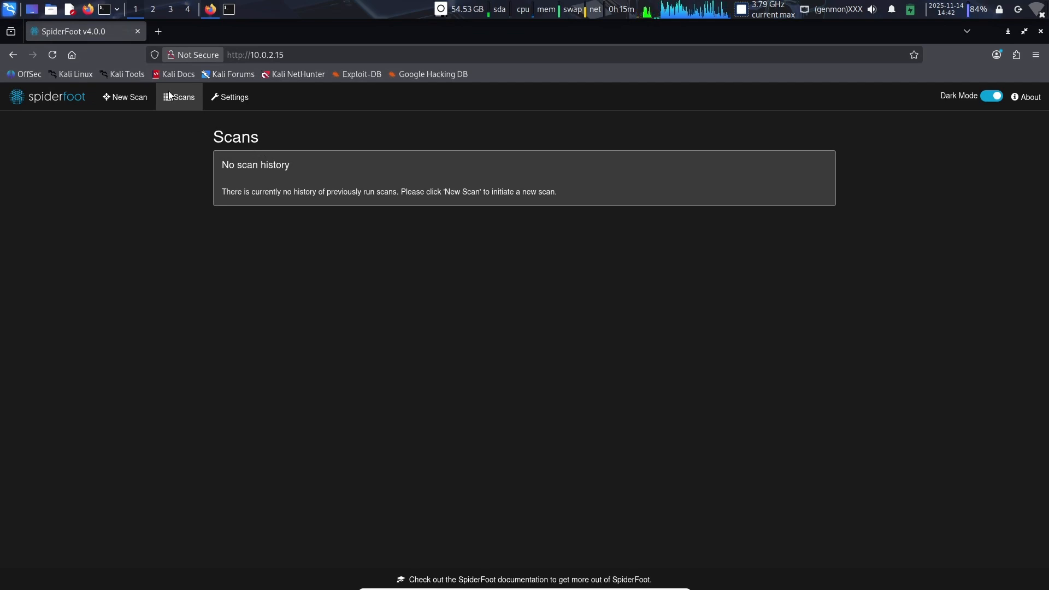
Step: Close the SpiderFoot browser page and stop the SpiderFoot server running in the terminal
left_click(139, 32)
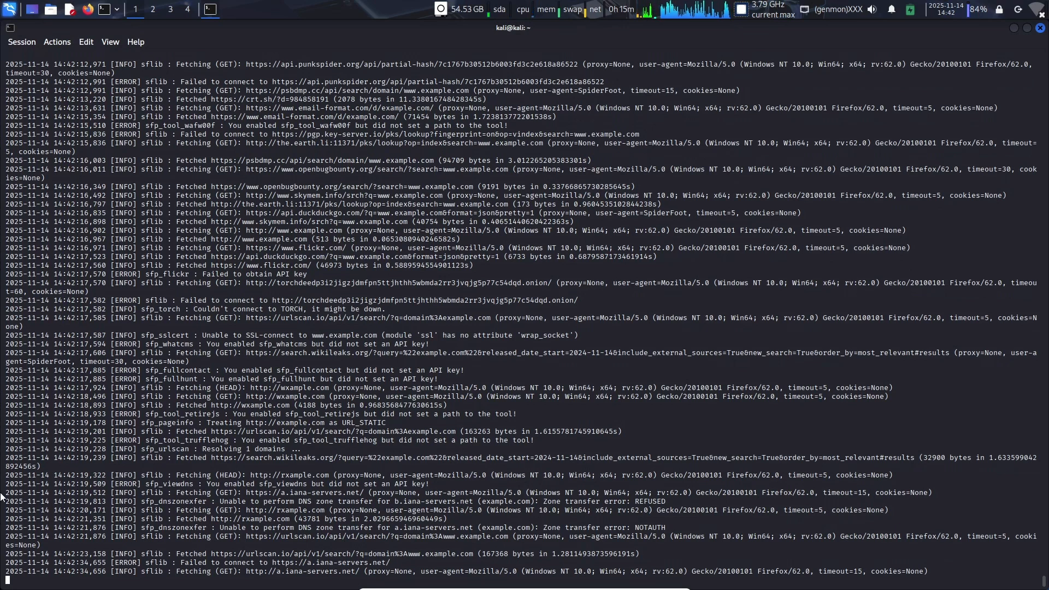
key("ctrl+c")
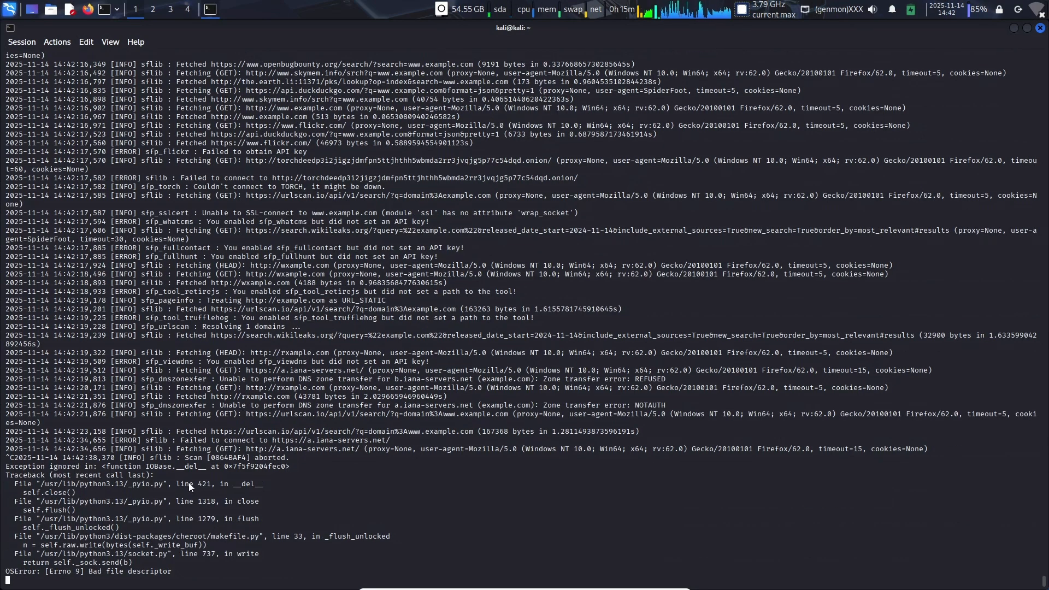
left_click_drag(21, 531, 128, 508)
left_click_drag(20, 529, 123, 511)
Step: End the terminal session with the exit command
left_click(140, 441)
type("exit")
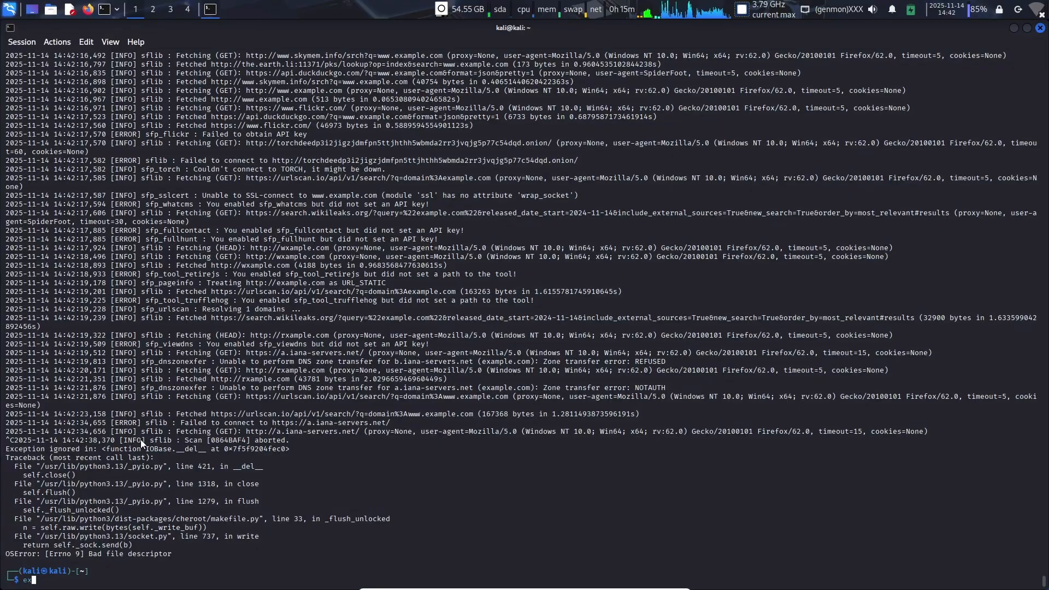
key("Return")
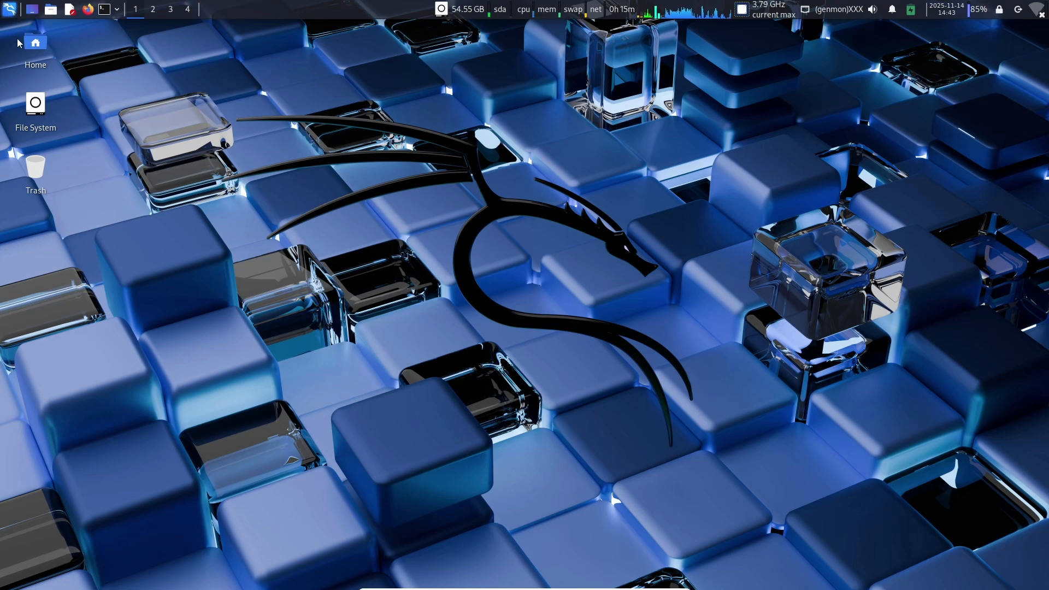
Step: Look through the Network Information tools in Kali's 01 - Reconnaissance application category
key("super")
mouse_move(39, 127)
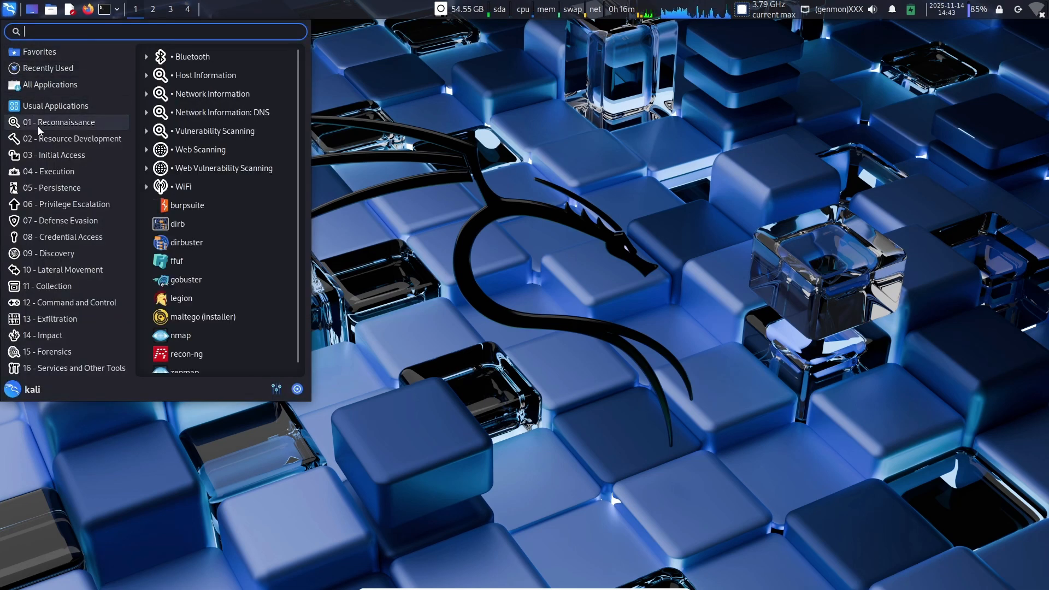
left_click(182, 94)
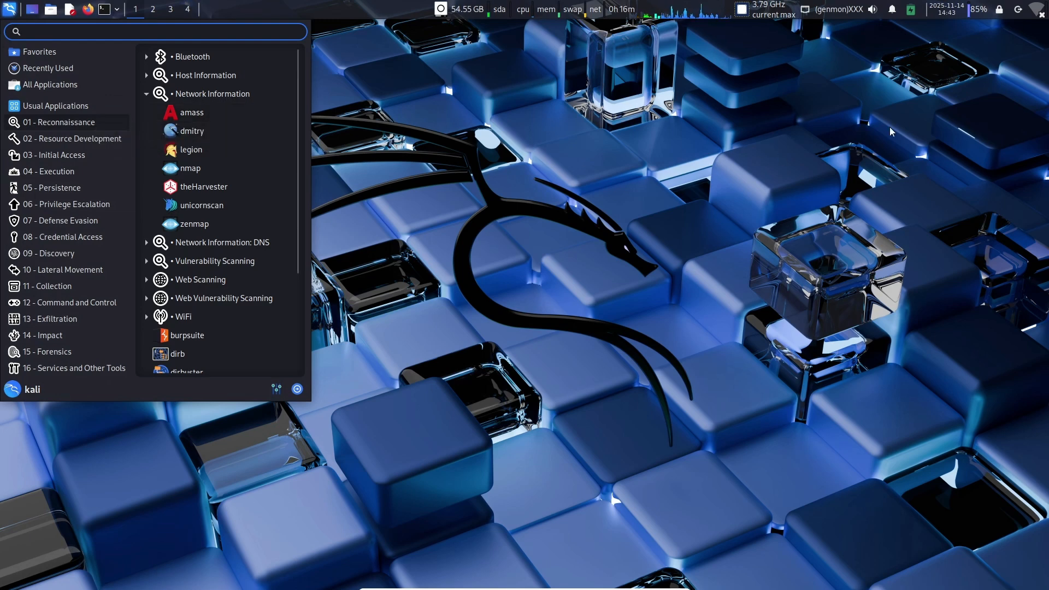
left_click(448, 259)
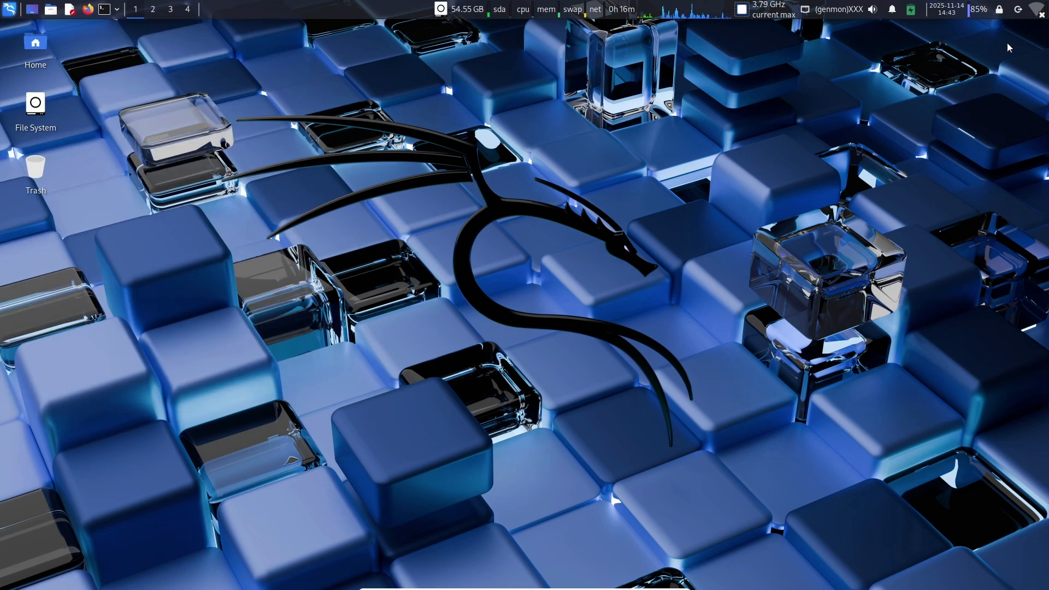
Step: End the Kali desktop session
left_click(1017, 10)
left_click(564, 285)
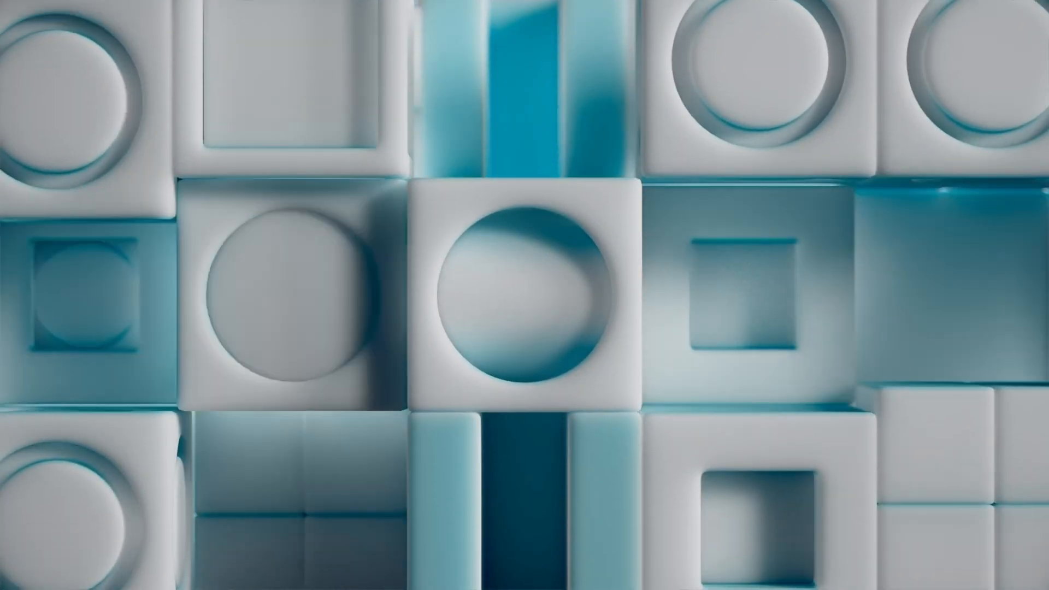